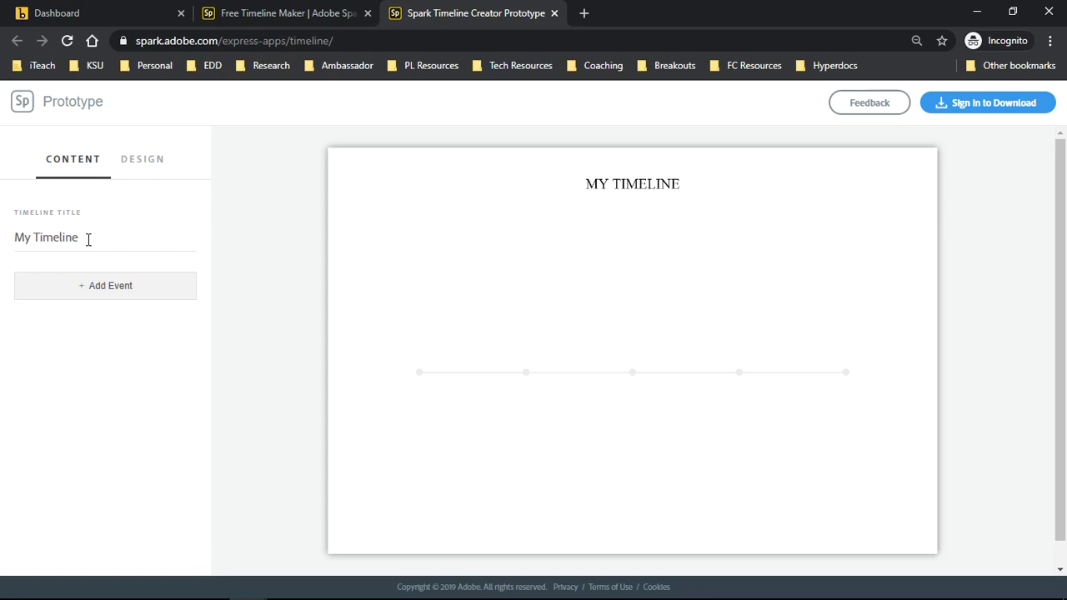
# Replace the default title 'My Timeline' with 'World War 2 Timeline'
pyautogui.click(89, 239)
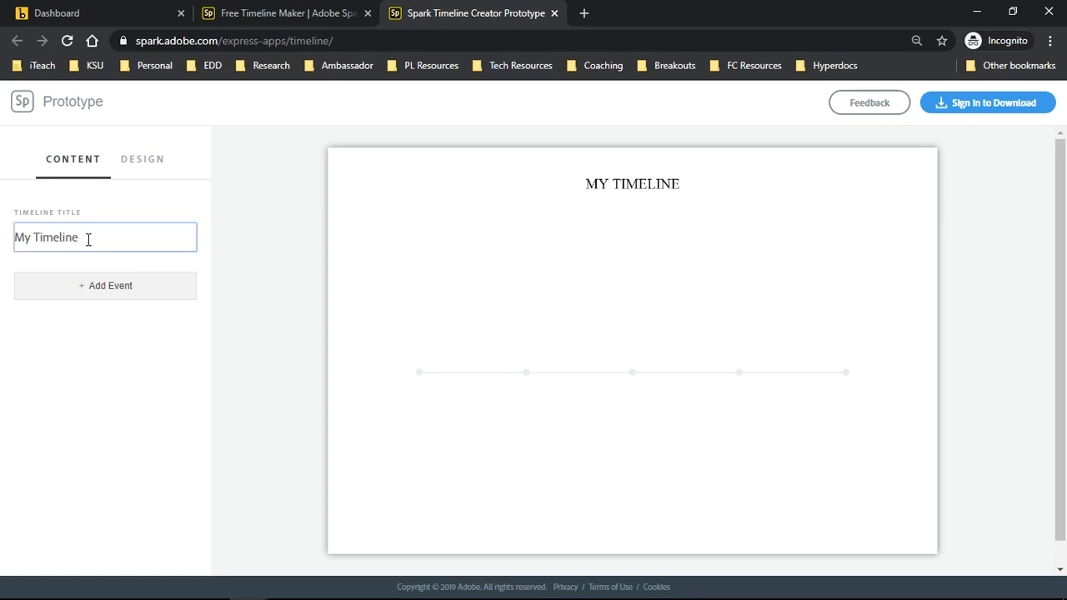
pyautogui.moveTo(88, 239); pyautogui.dragTo(17, 237)
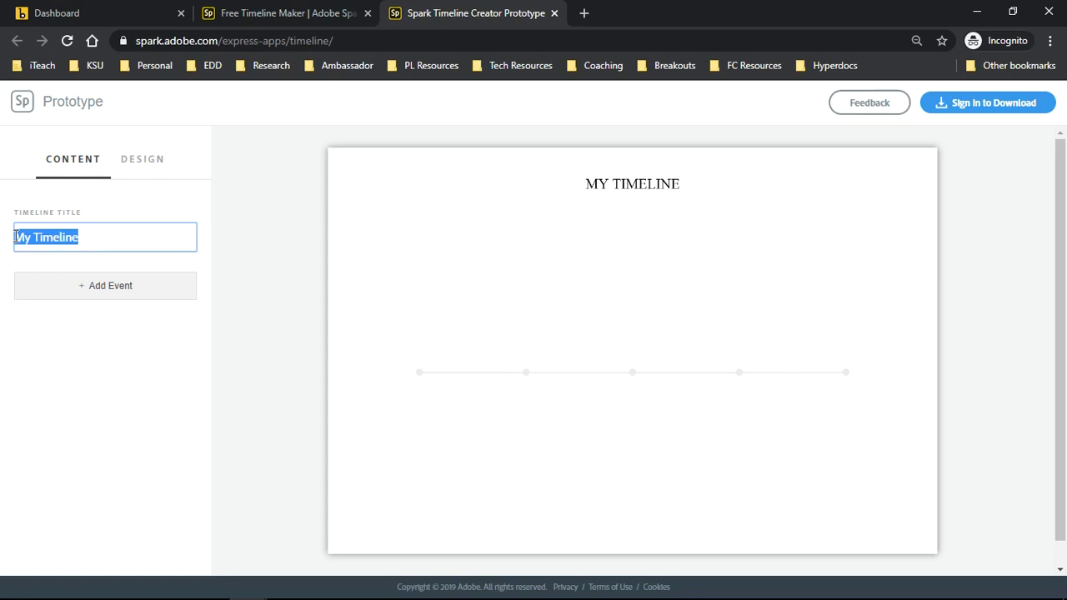
pyautogui.write('World ')
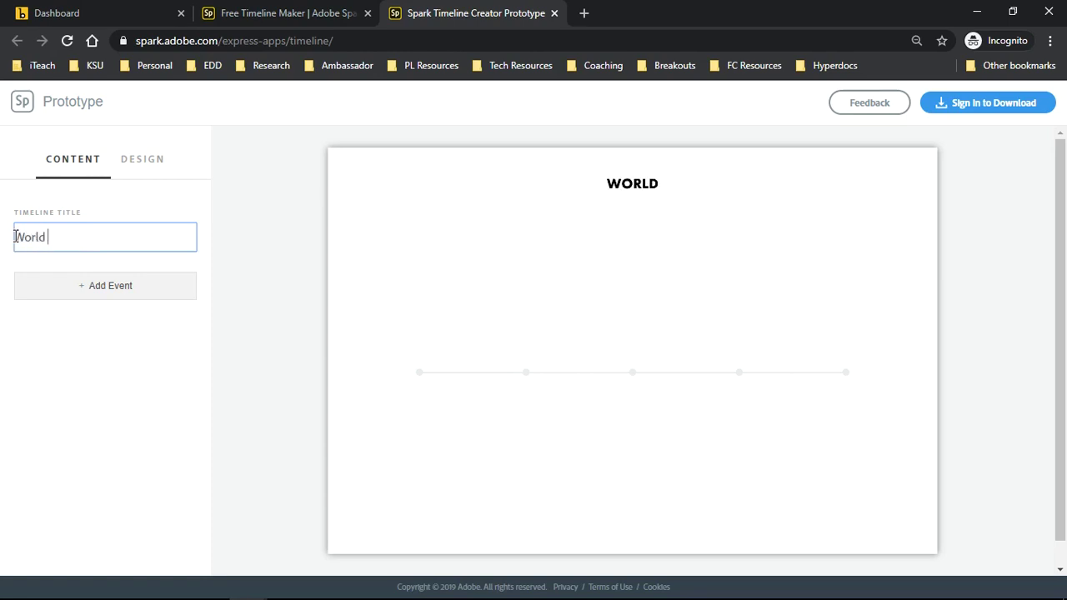
pyautogui.write('War 2 ')
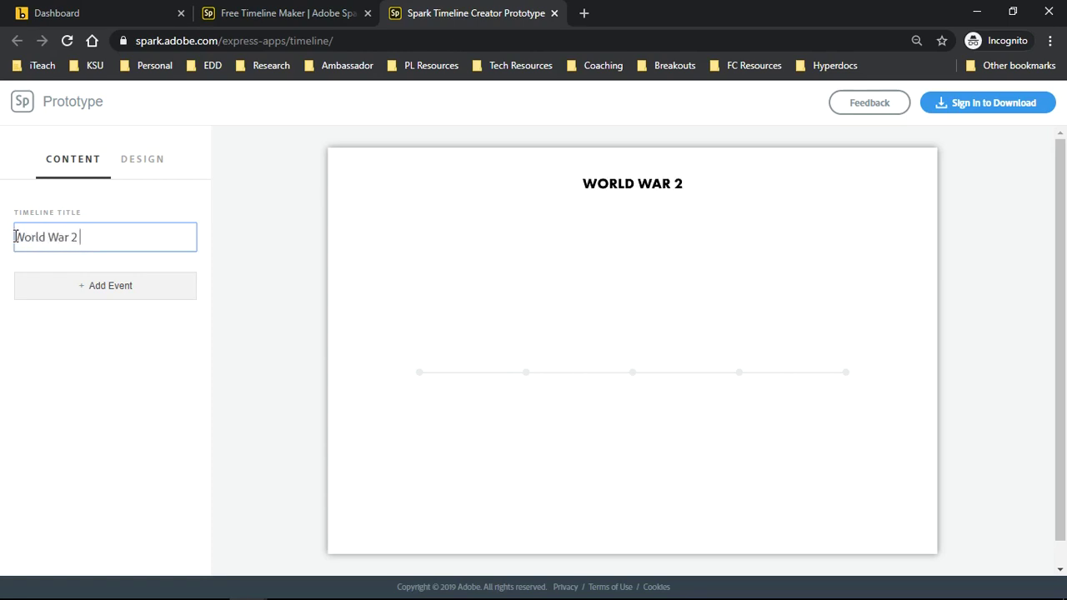
pyautogui.write('Timeline')
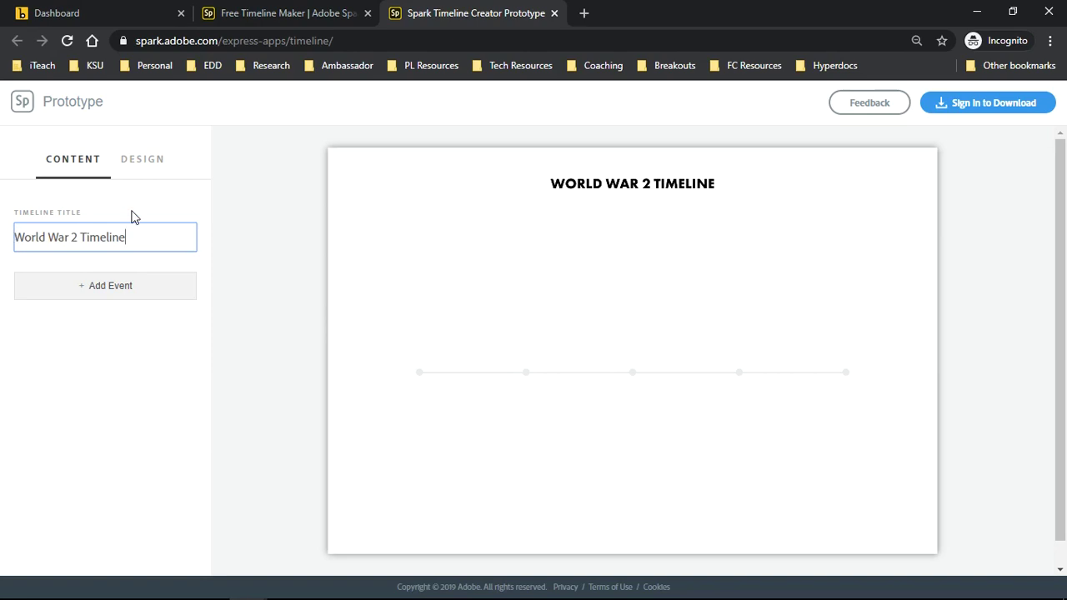
# Add a new event titled 'WOrld War 2 Begins' dated 9-3-1939
pyautogui.click(103, 291)
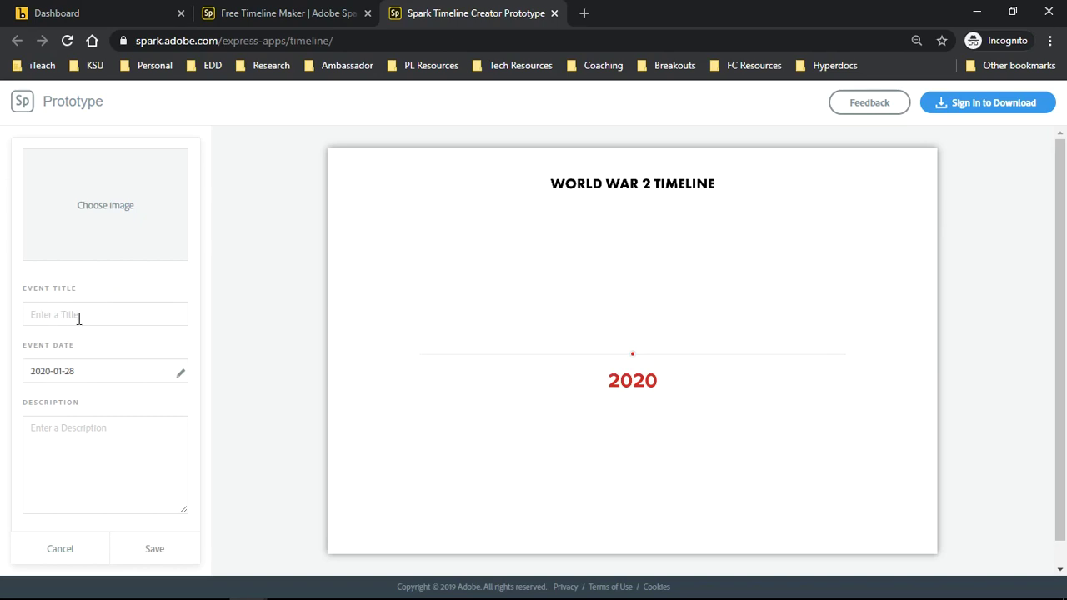
pyautogui.click(77, 317)
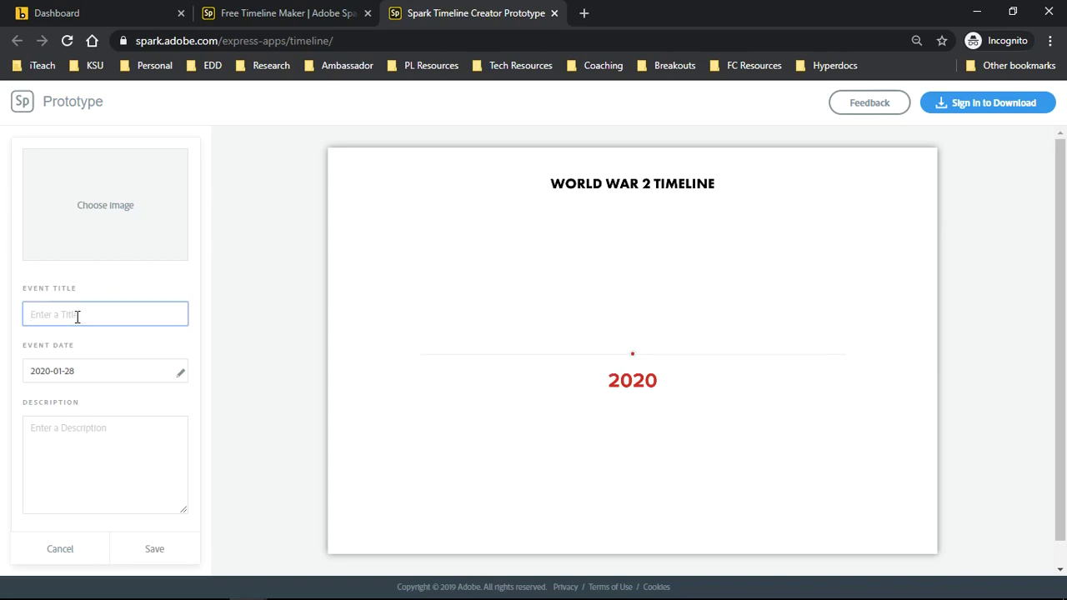
pyautogui.write('WOrld War')
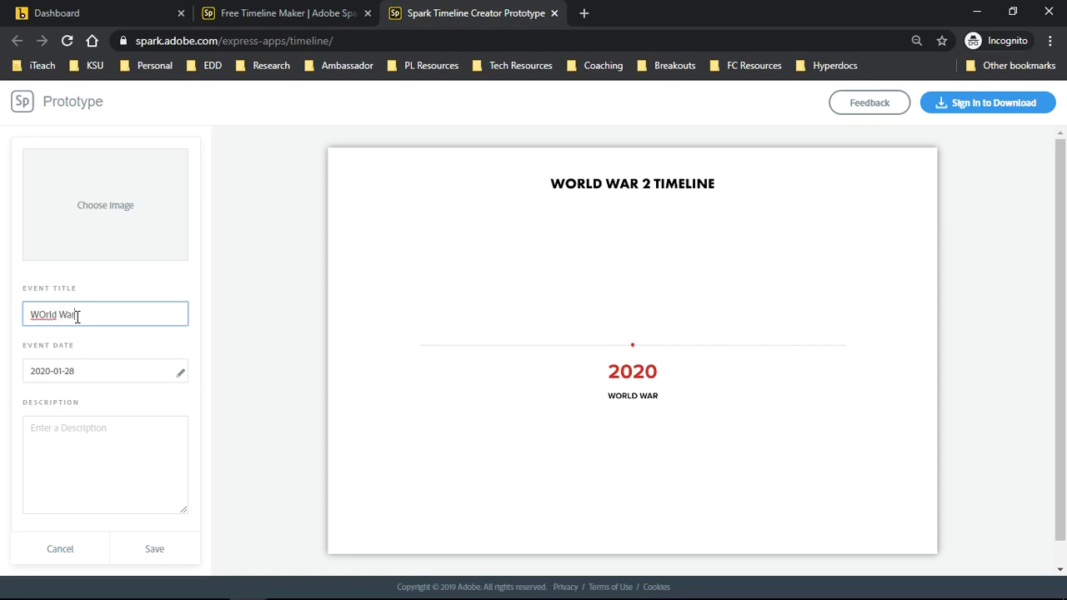
pyautogui.write(' 2 Begins')
pyautogui.click(90, 373)
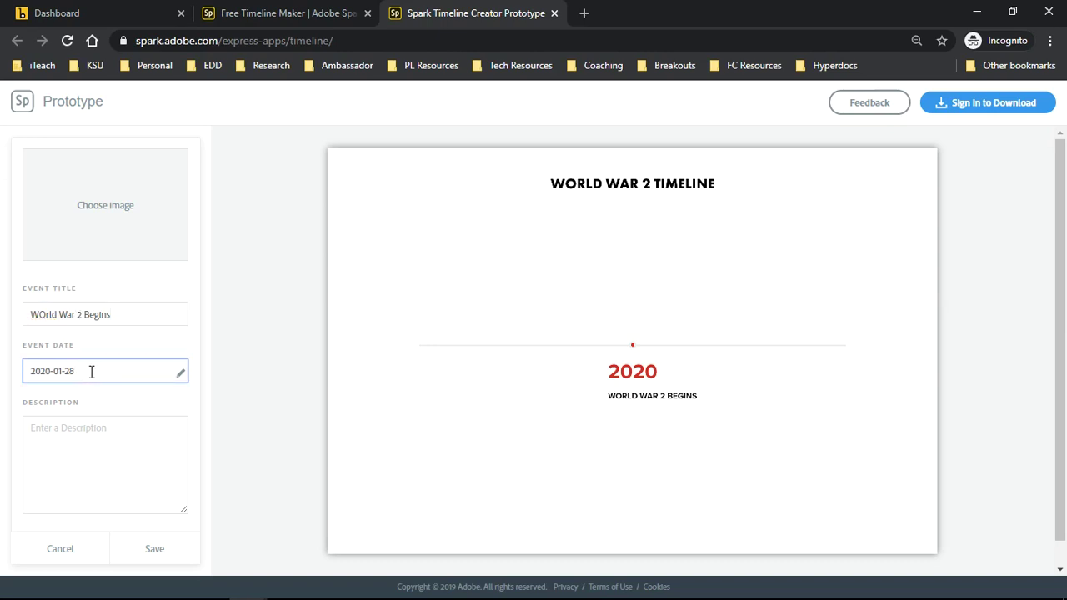
pyautogui.moveTo(91, 373); pyautogui.dragTo(0, 378)
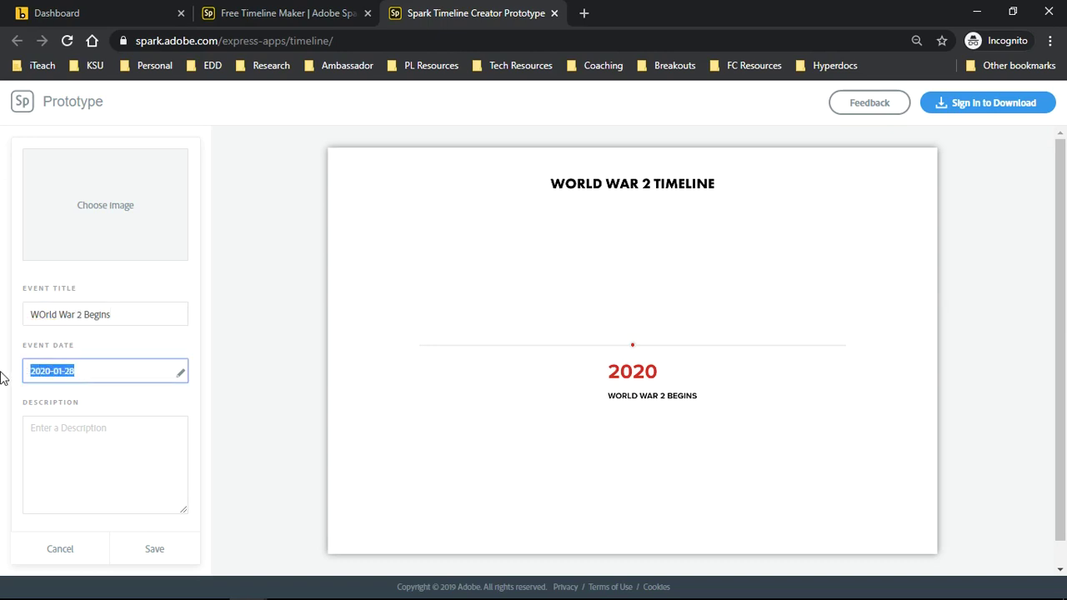
pyautogui.write('9')
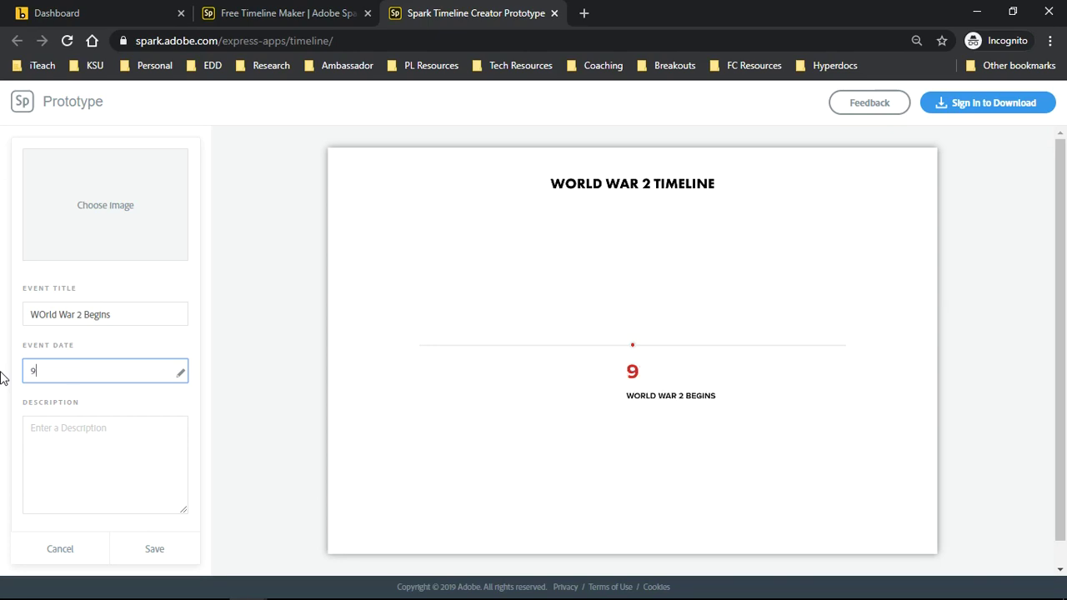
pyautogui.write('-3-193')
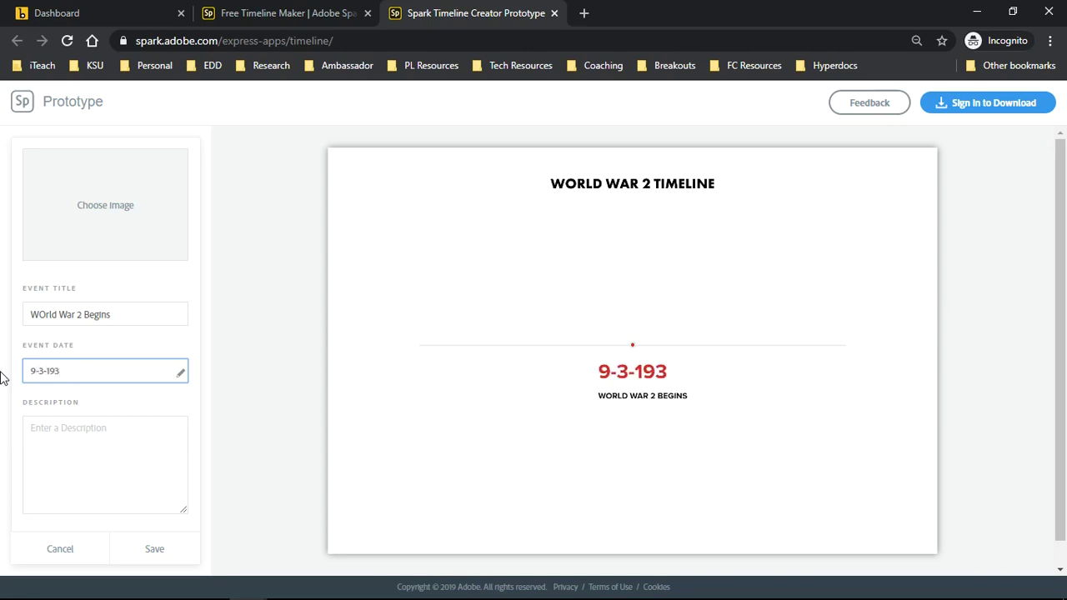
pyautogui.write('9')
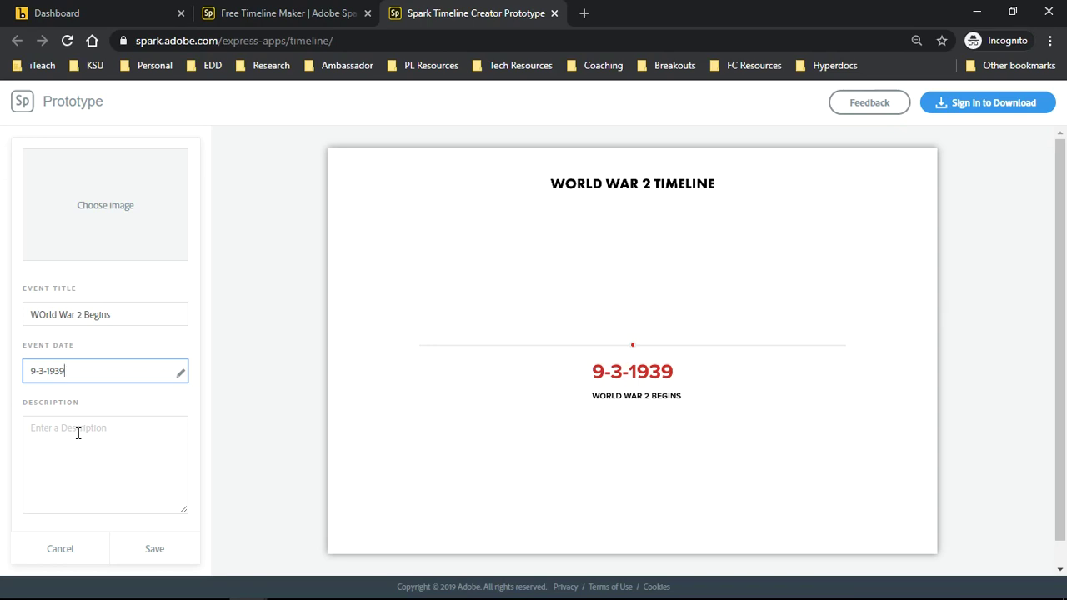
# Search stock photos for 'world war', attach the soldiers-in-battle photo, and save the event
pyautogui.click(96, 221)
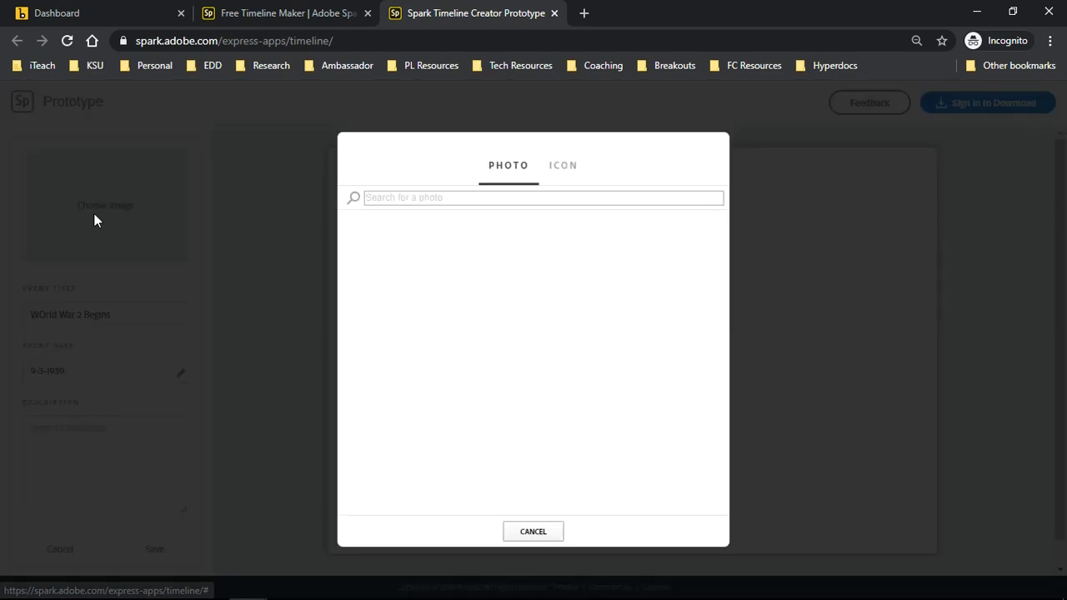
pyautogui.click(408, 197)
pyautogui.write('world war')
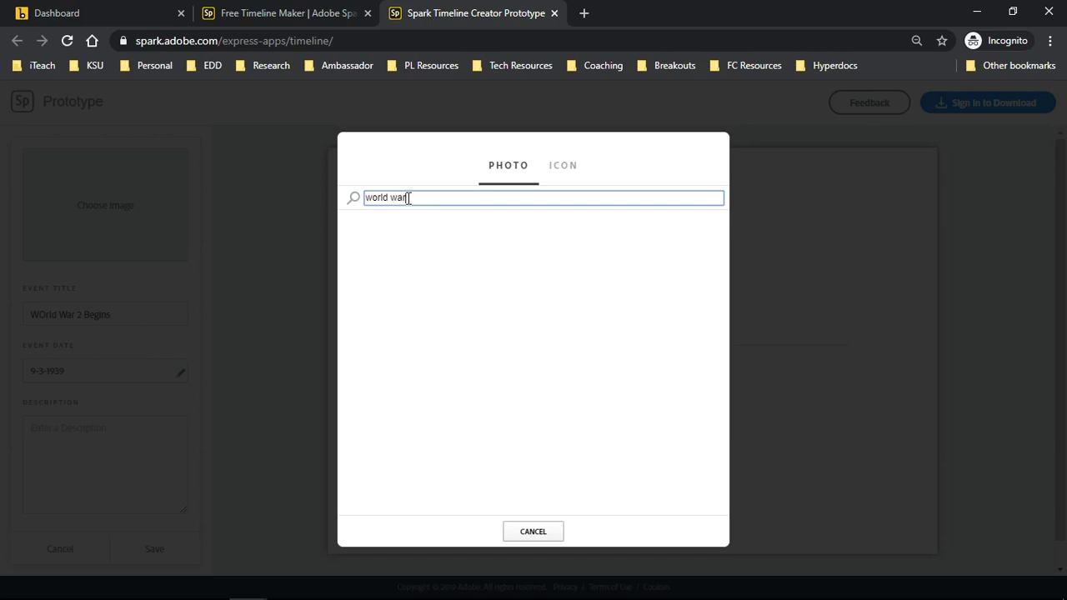
pyautogui.press('Return')
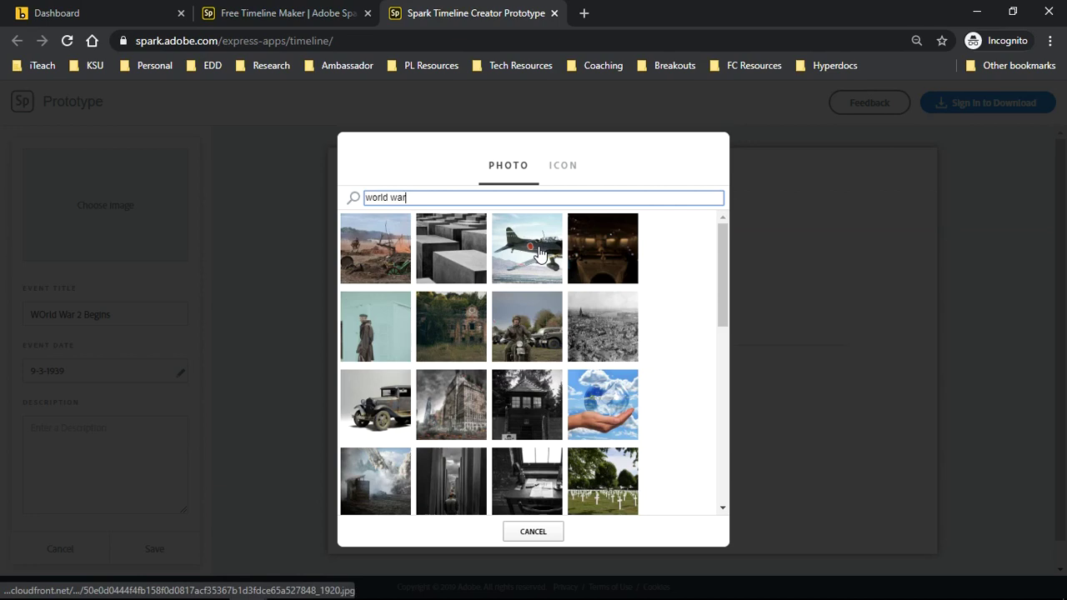
pyautogui.scroll(-5, 538, 252)
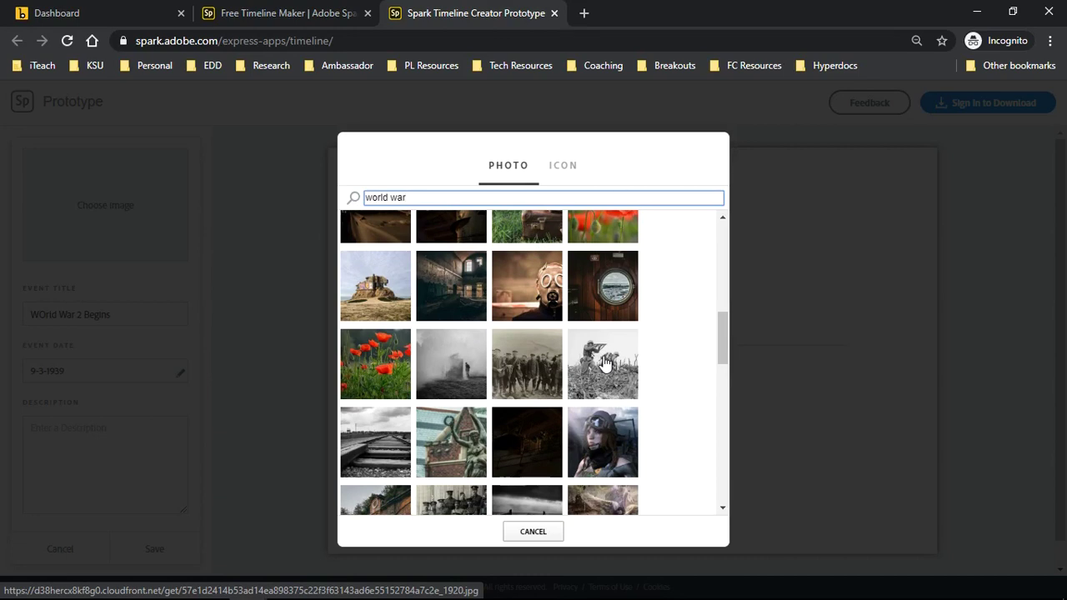
pyautogui.click(604, 363)
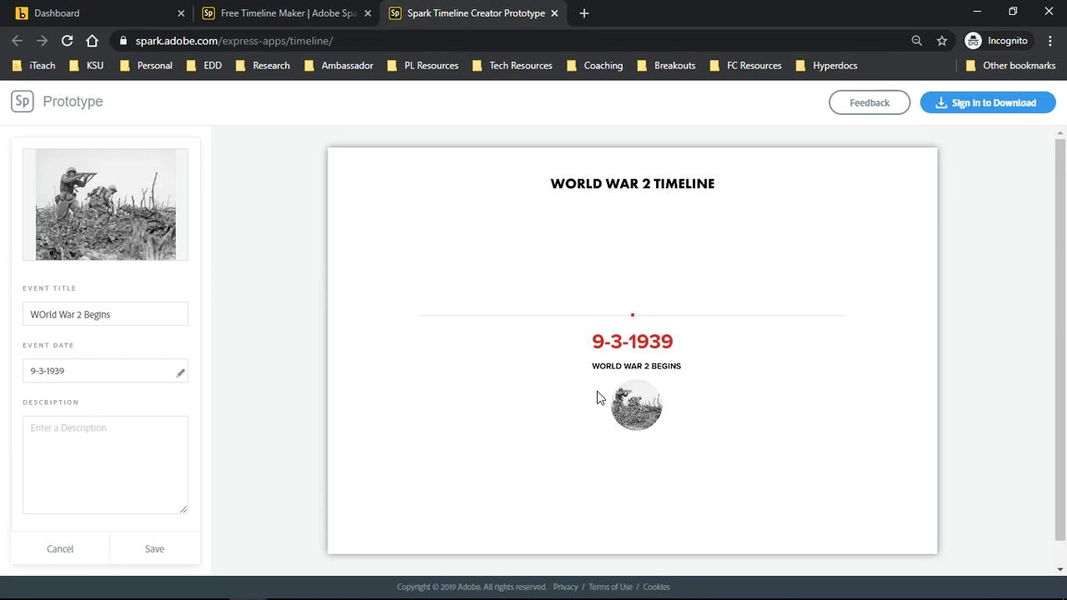
pyautogui.click(155, 549)
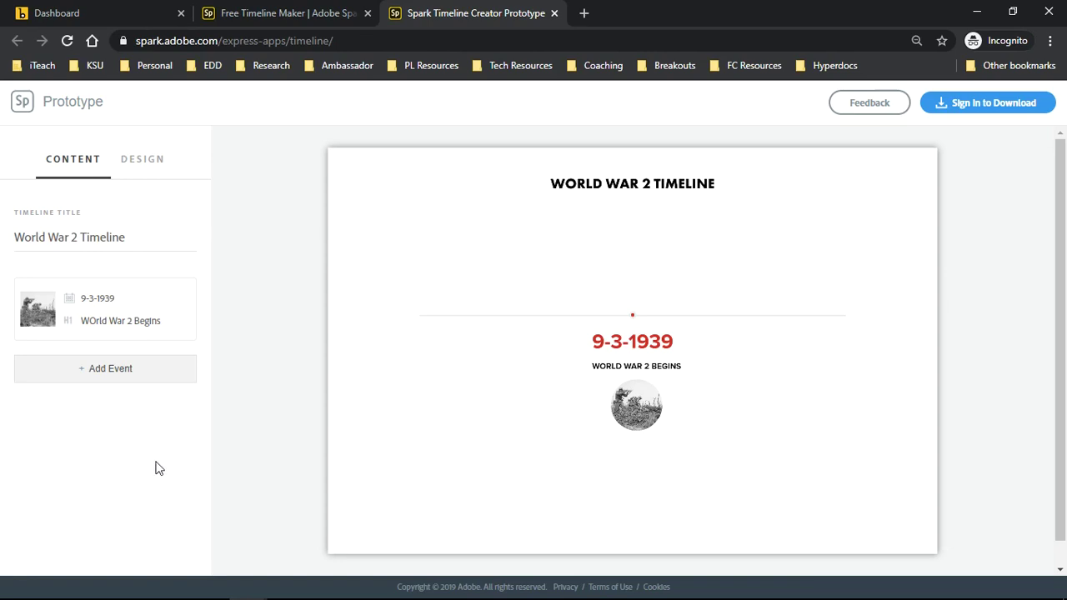
# Add a second event 'Japanese Attack Pearl Harbour' dated Dec 1941
pyautogui.click(105, 371)
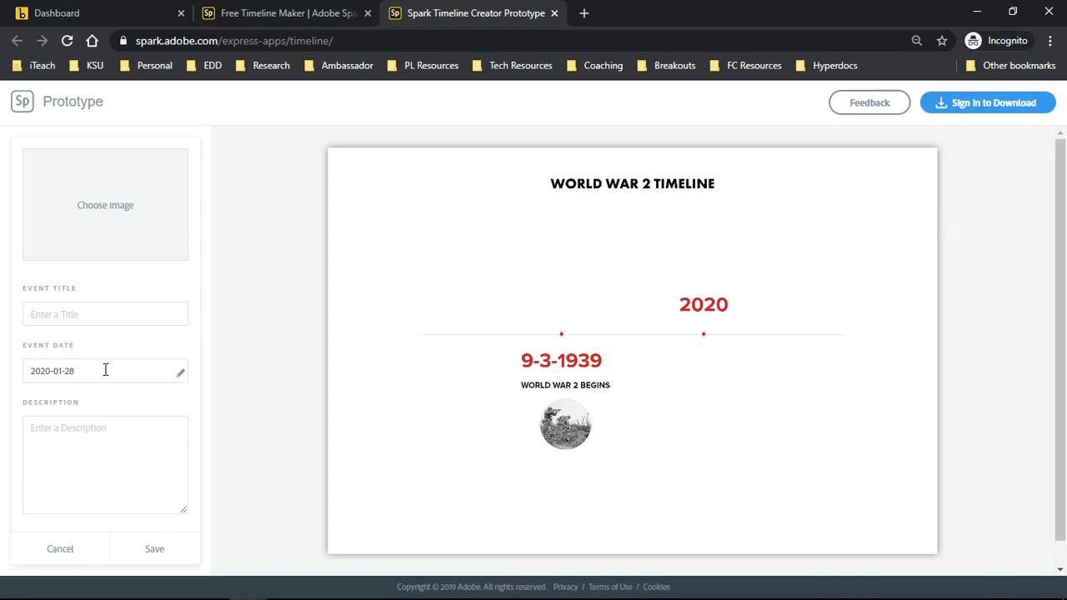
pyautogui.click(99, 312)
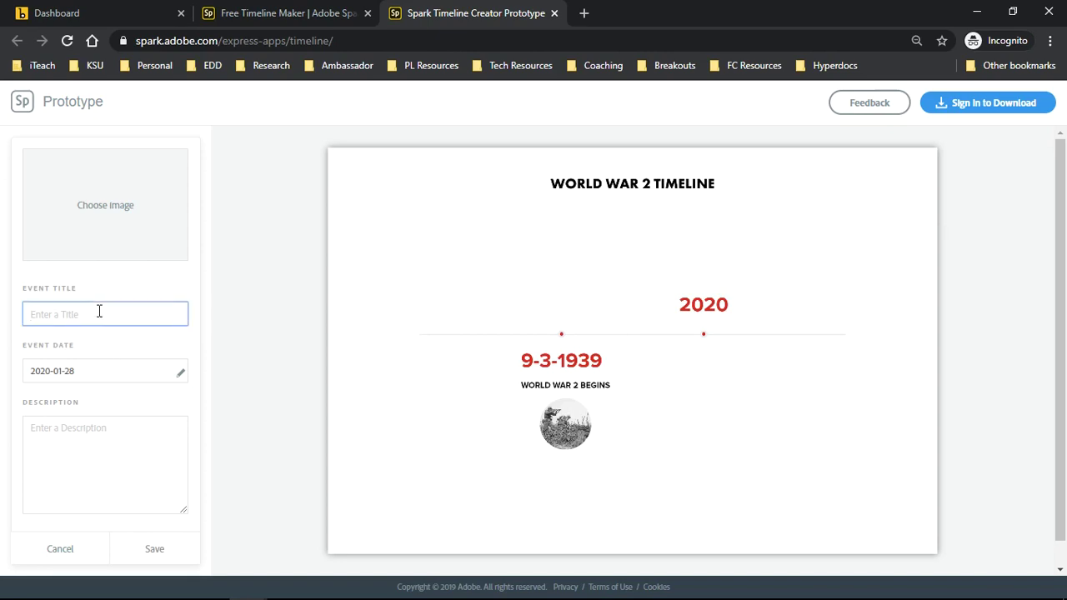
pyautogui.write('Japane')
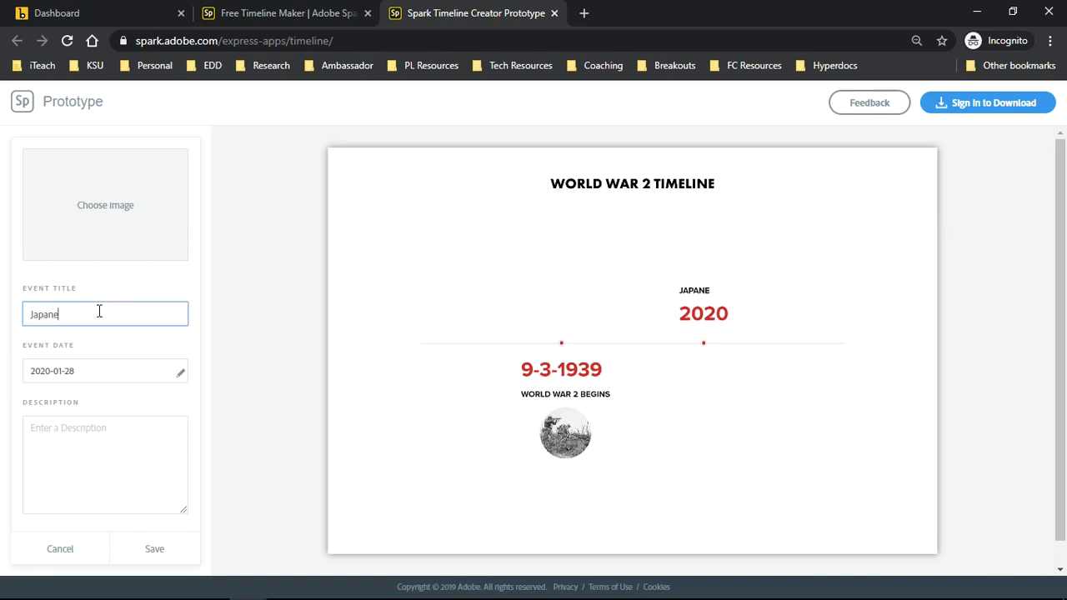
pyautogui.write('se Attack Pearl Harbour')
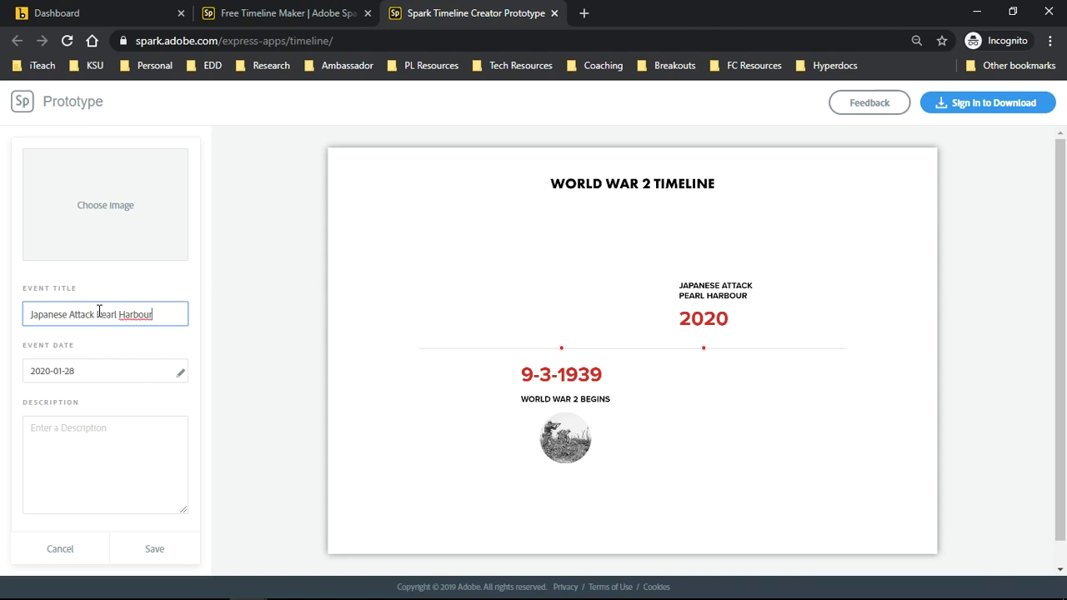
pyautogui.click(88, 369)
pyautogui.moveTo(90, 369); pyautogui.dragTo(0, 379)
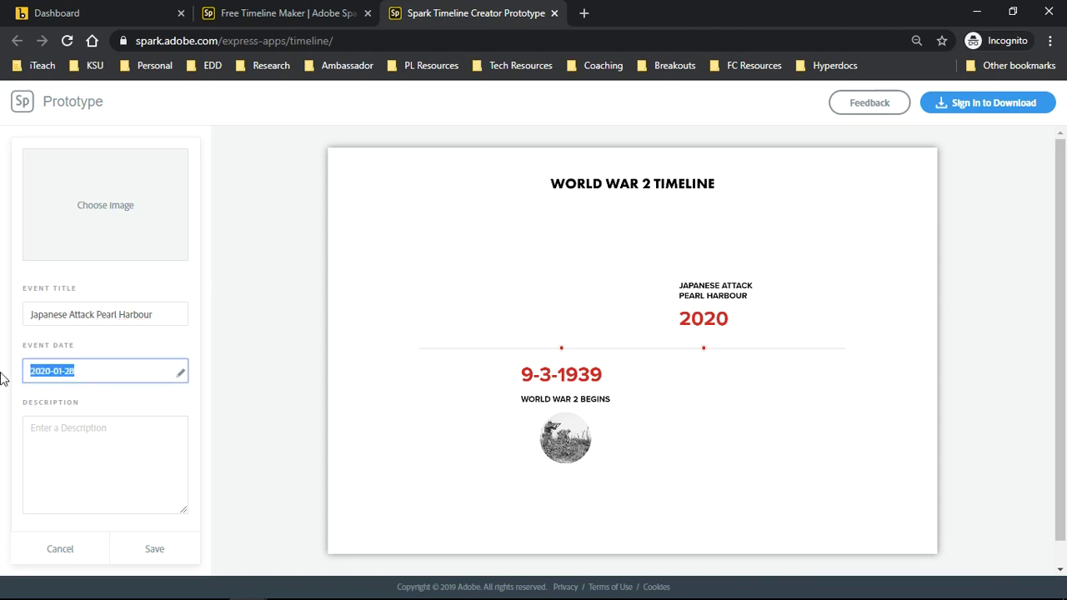
pyautogui.write('Dec 19')
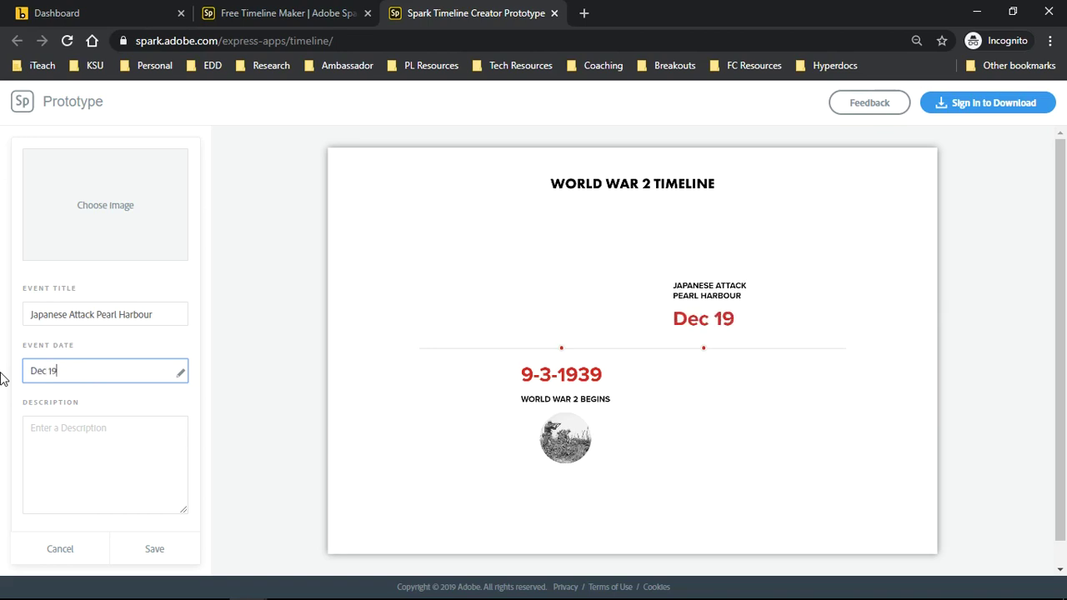
pyautogui.write('41')
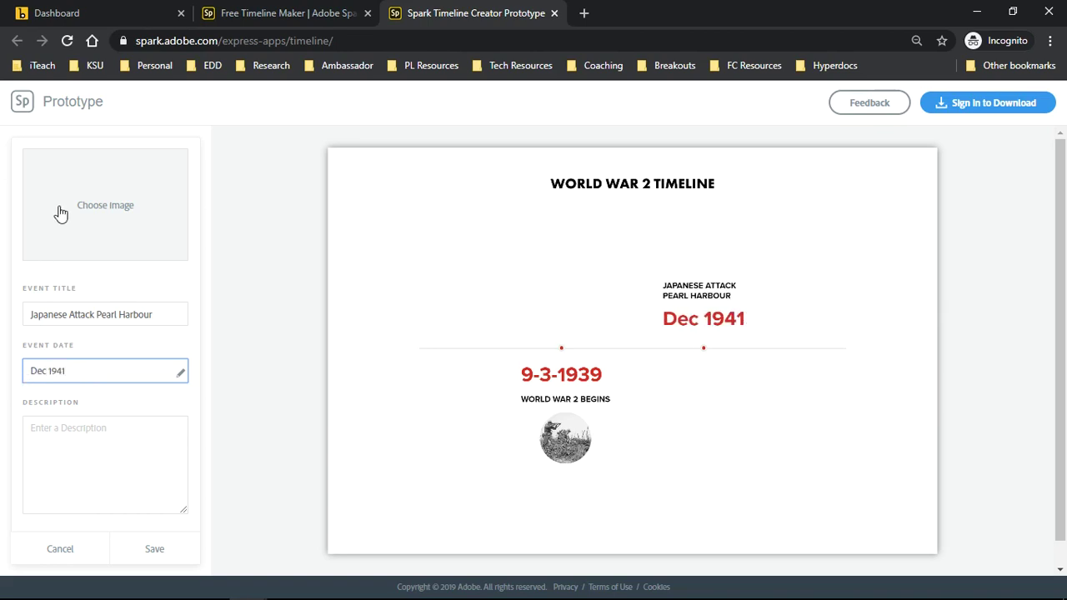
# Attach the fighter-plane photo and save the Pearl Harbour event
pyautogui.click(90, 223)
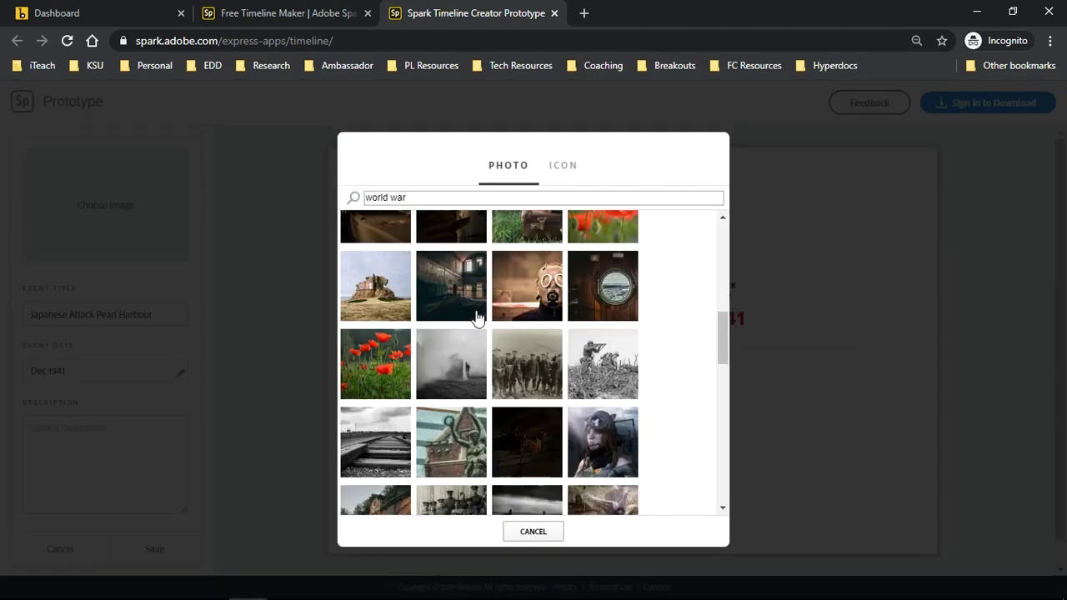
pyautogui.click(538, 240)
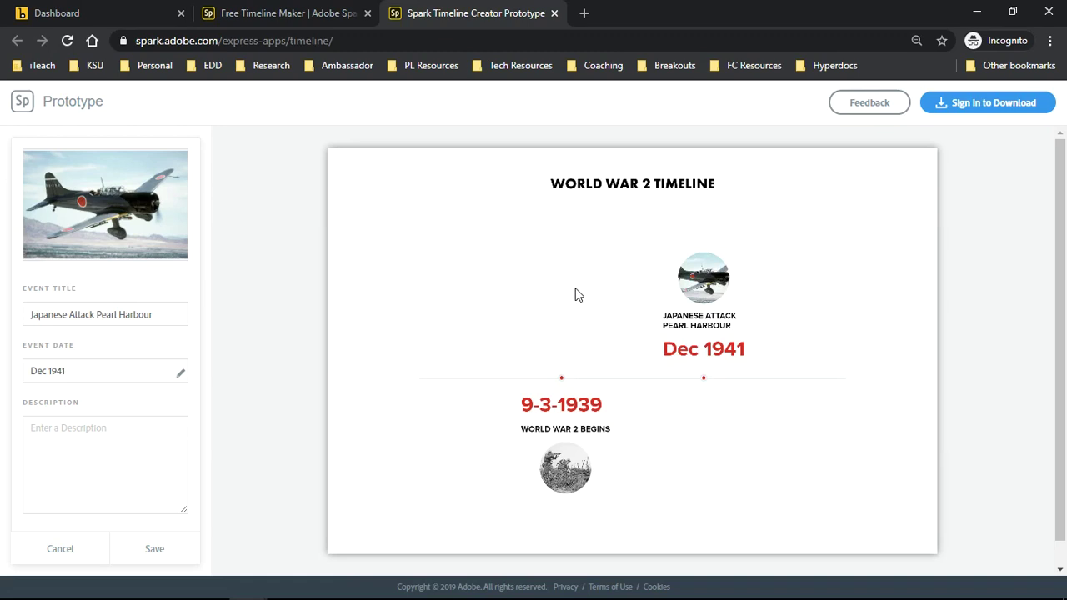
pyautogui.click(168, 545)
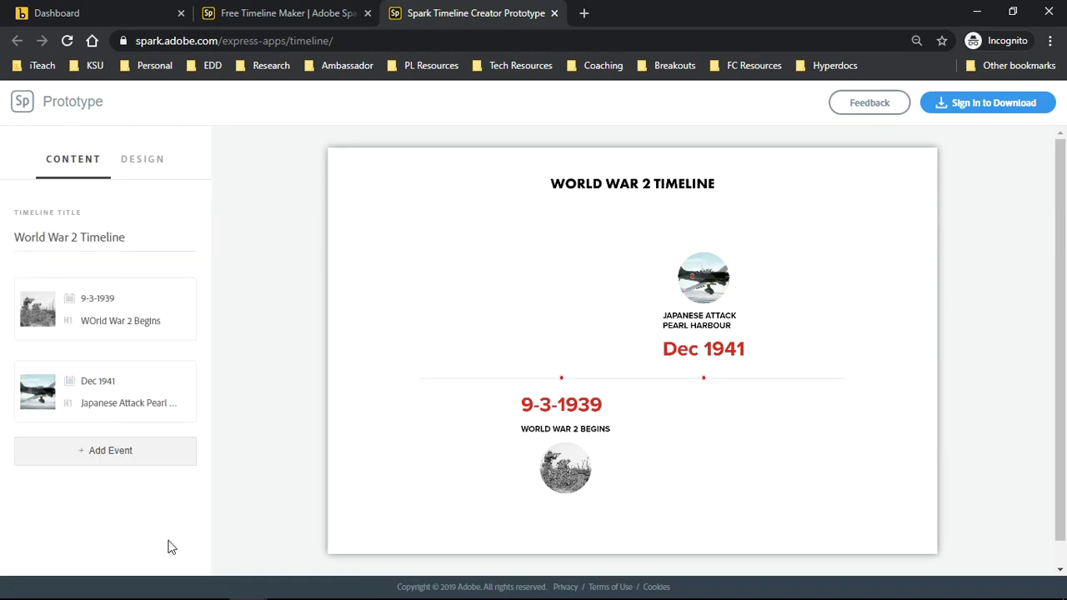
# Start another event for the remaining D-Day through Japan Surrenders entries
pyautogui.click(103, 452)
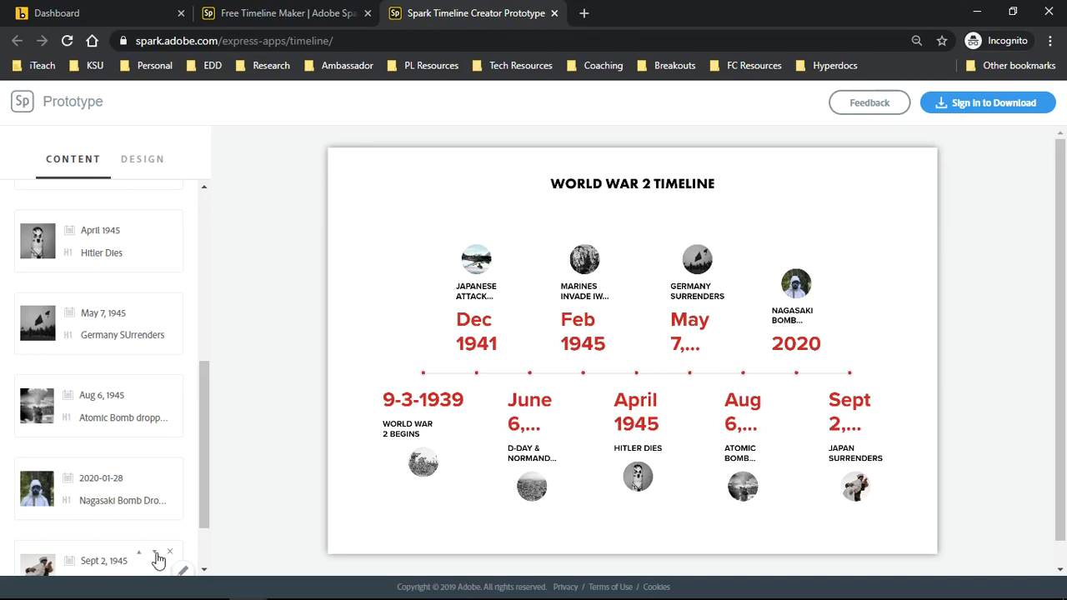
pyautogui.scroll(10, 147, 543)
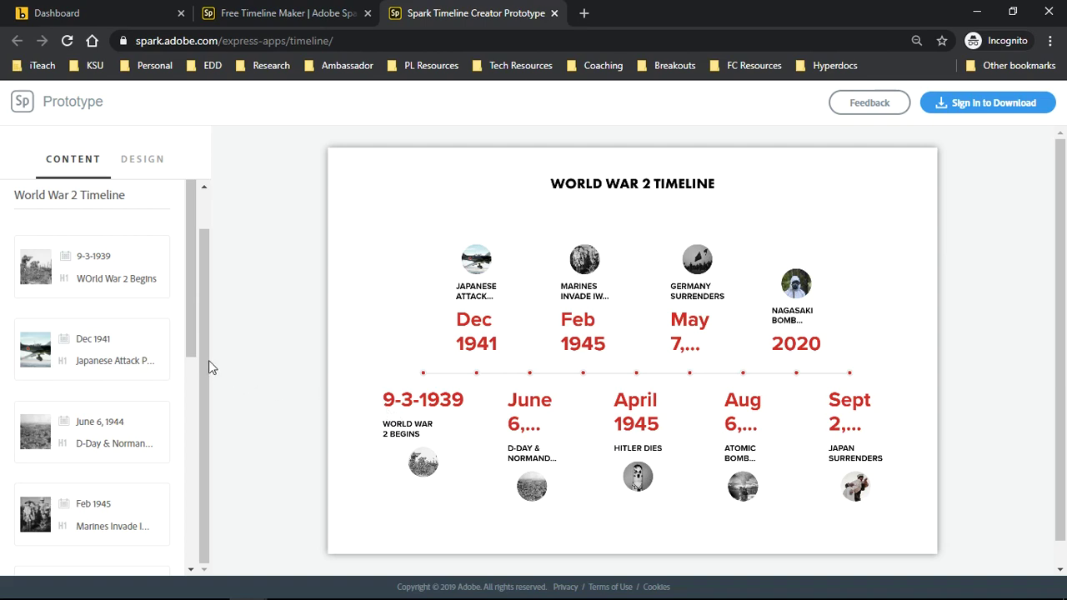
pyautogui.scroll(-4, 142, 312)
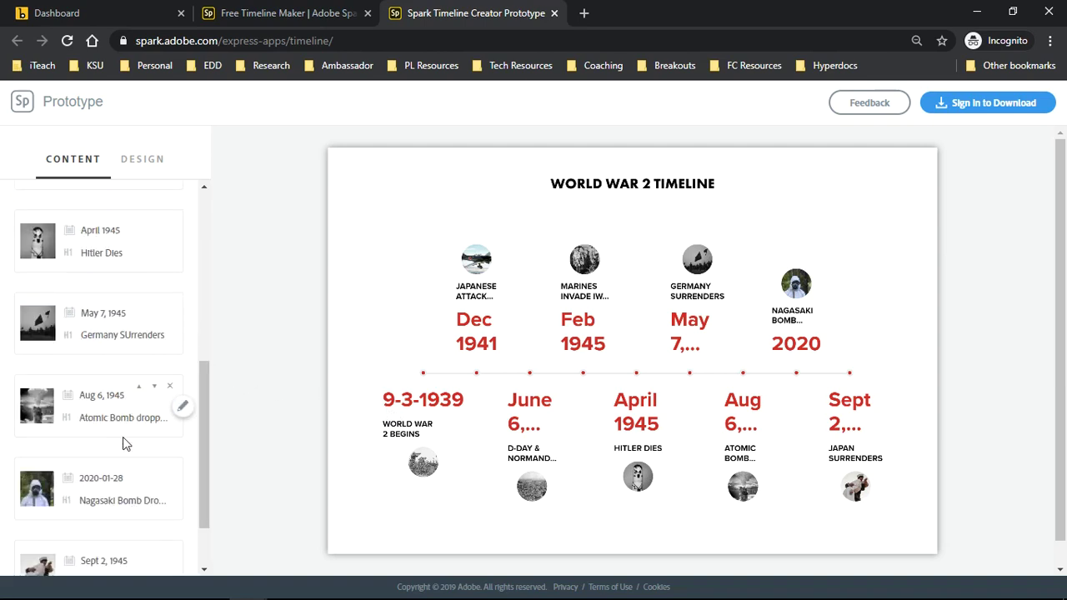
pyautogui.scroll(5, 114, 312)
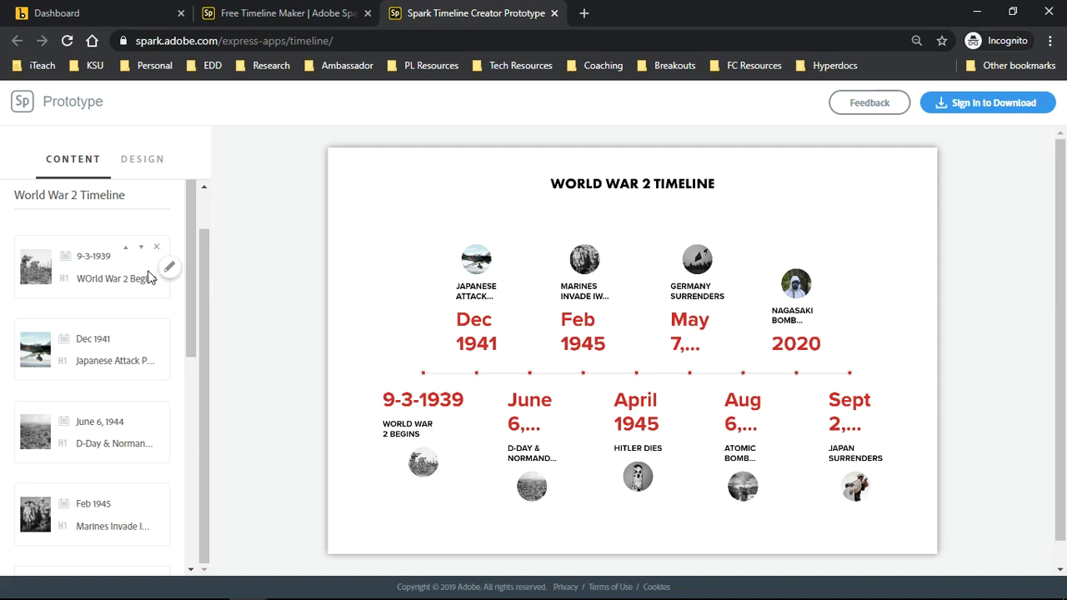
# Change the World War 2 Begins date to Sept 1939 and save
pyautogui.click(169, 273)
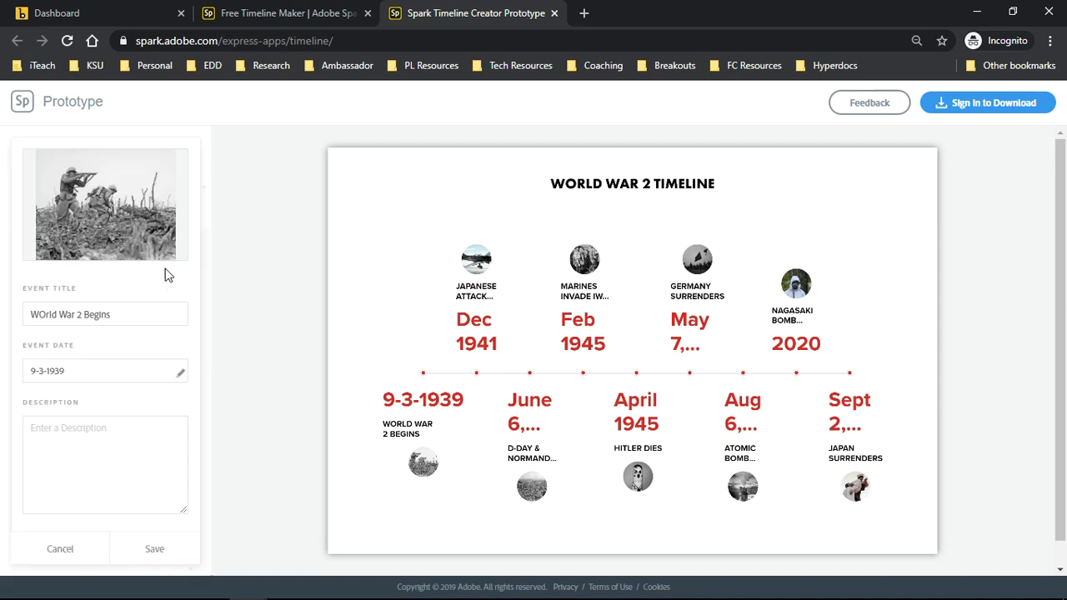
pyautogui.moveTo(46, 370); pyautogui.dragTo(26, 369)
pyautogui.write('Sept')
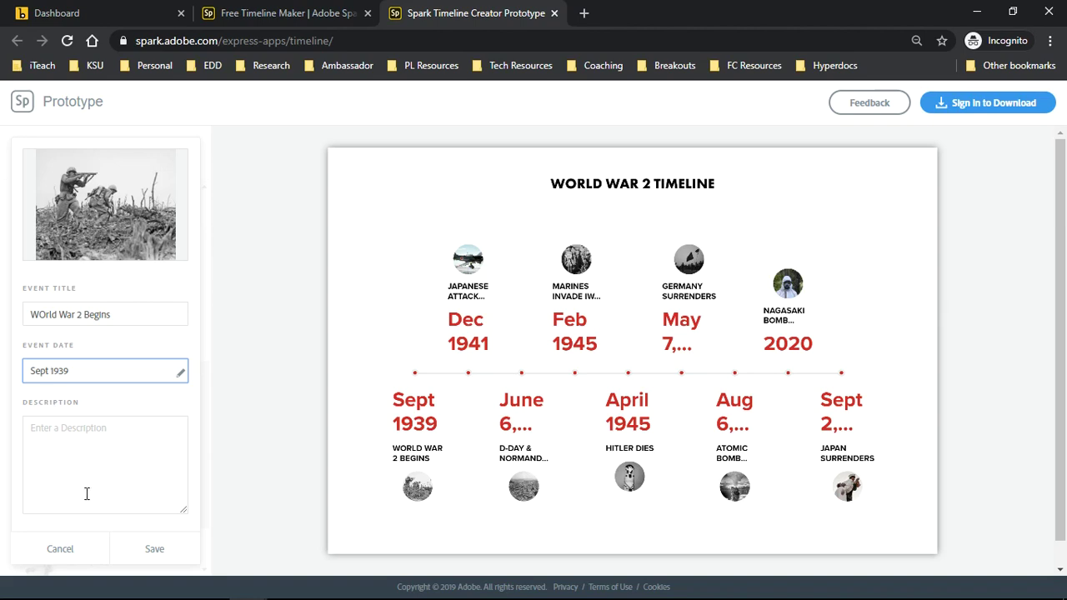
pyautogui.click(137, 548)
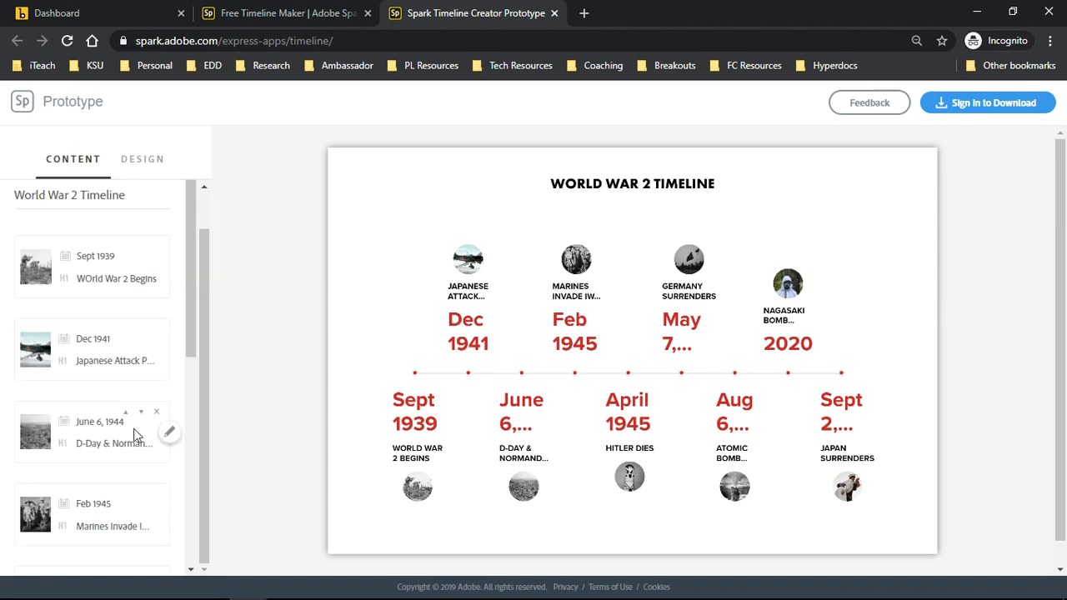
# Shorten the Germany Surrenders date from May 7, 1945 to May 1945 and save
pyautogui.moveTo(190, 310); pyautogui.dragTo(194, 457)
pyautogui.moveTo(151, 379)
pyautogui.click(166, 385)
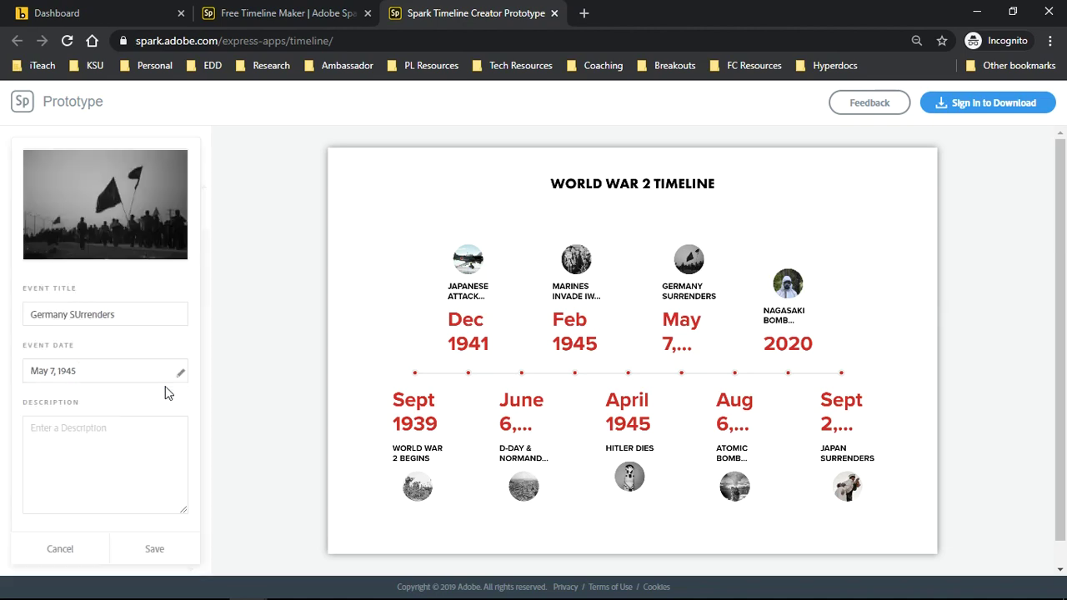
pyautogui.click(56, 371)
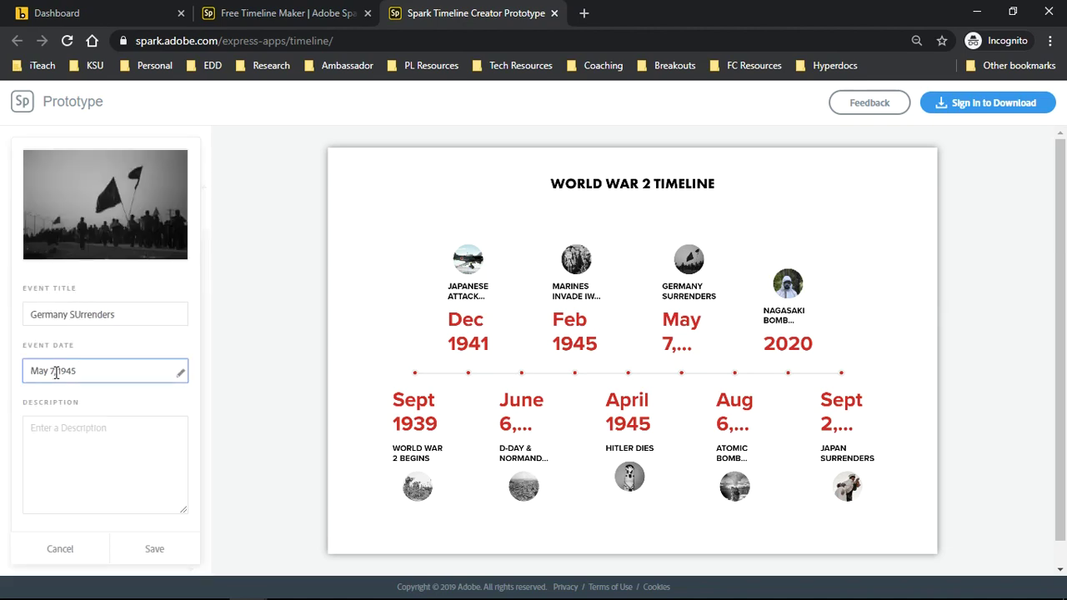
pyautogui.press('BackSpace')
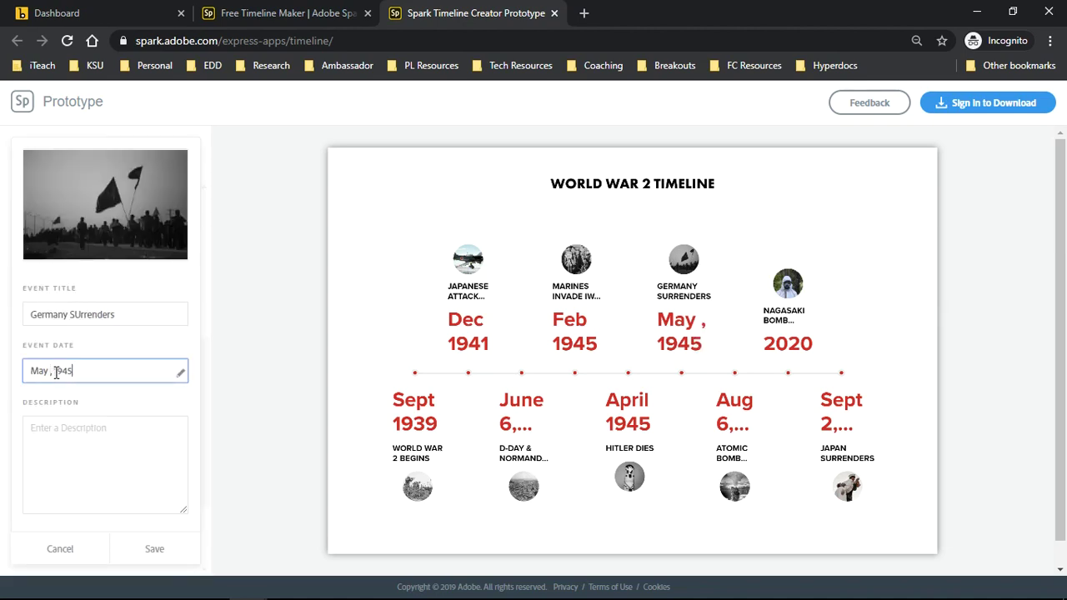
pyautogui.press('BackSpace')
pyautogui.press('BackSpace')
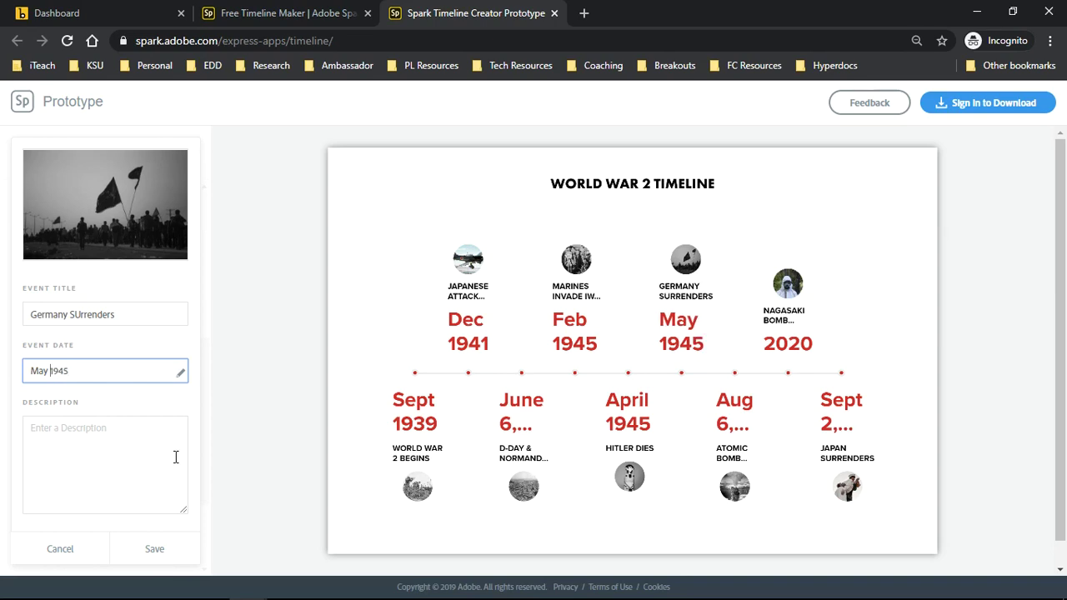
pyautogui.click(155, 548)
# Shorten the D-Day & Normandy Invasion date to June 1944 and save
pyautogui.scroll(10, 154, 550)
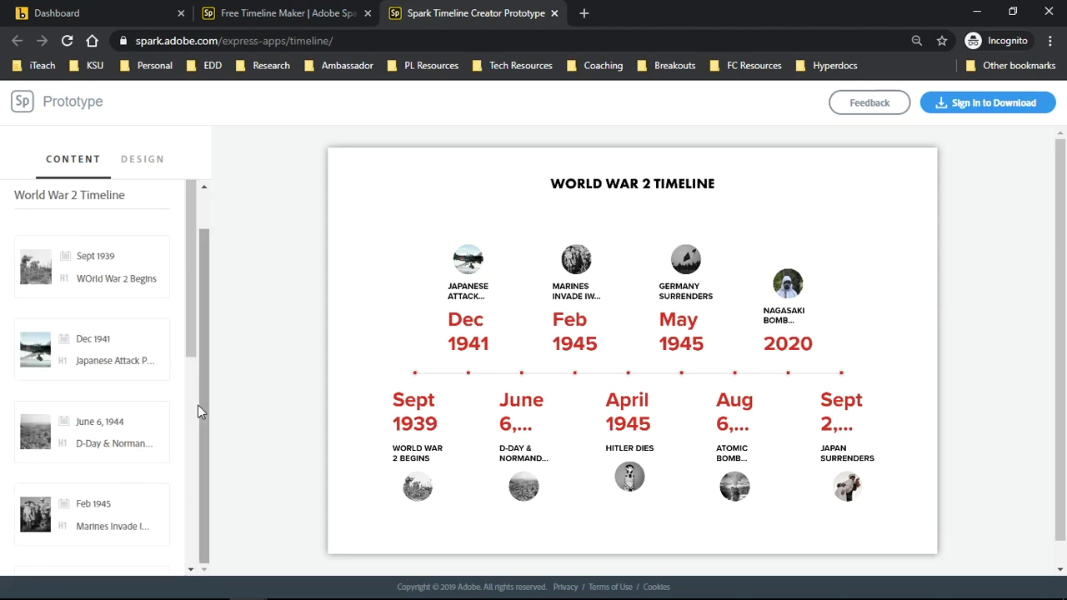
pyautogui.click(170, 432)
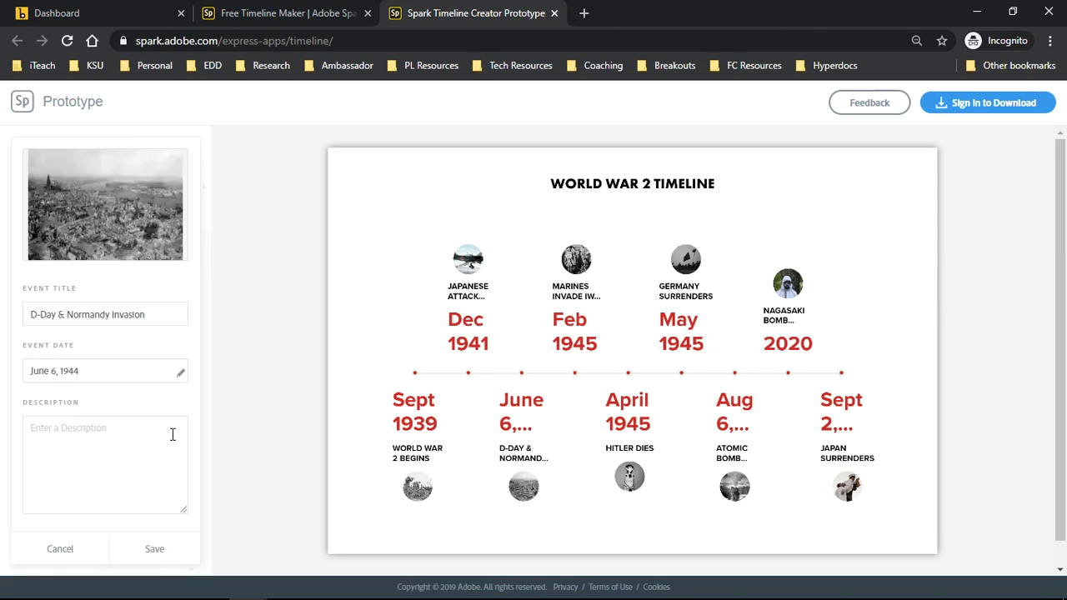
pyautogui.click(58, 372)
pyautogui.press('BackSpace')
pyautogui.doubleClick(54, 372)
pyautogui.press('BackSpace')
pyautogui.press('BackSpace')
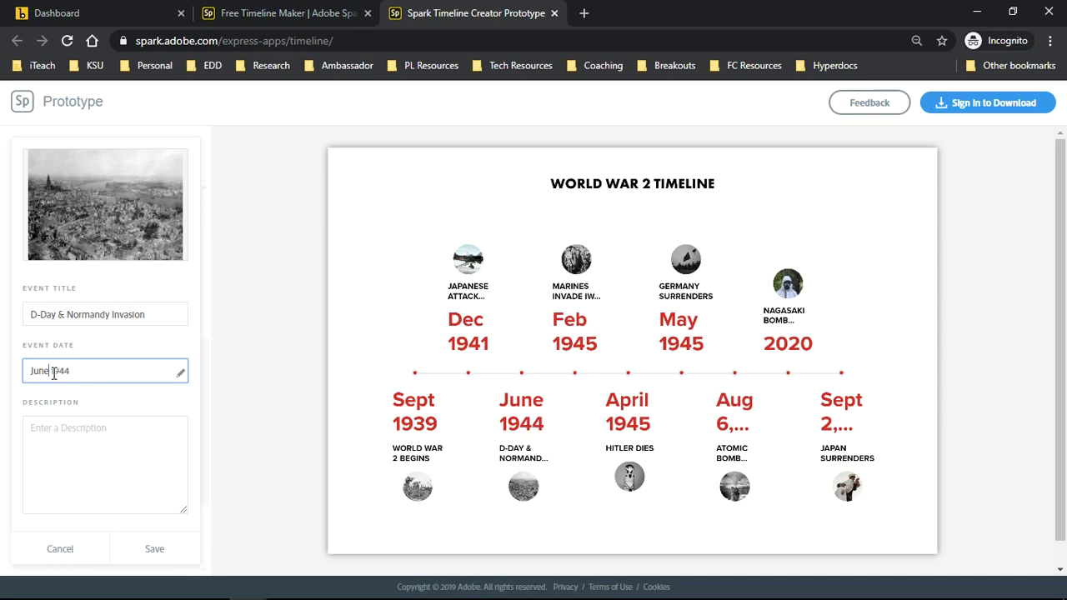
pyautogui.click(155, 549)
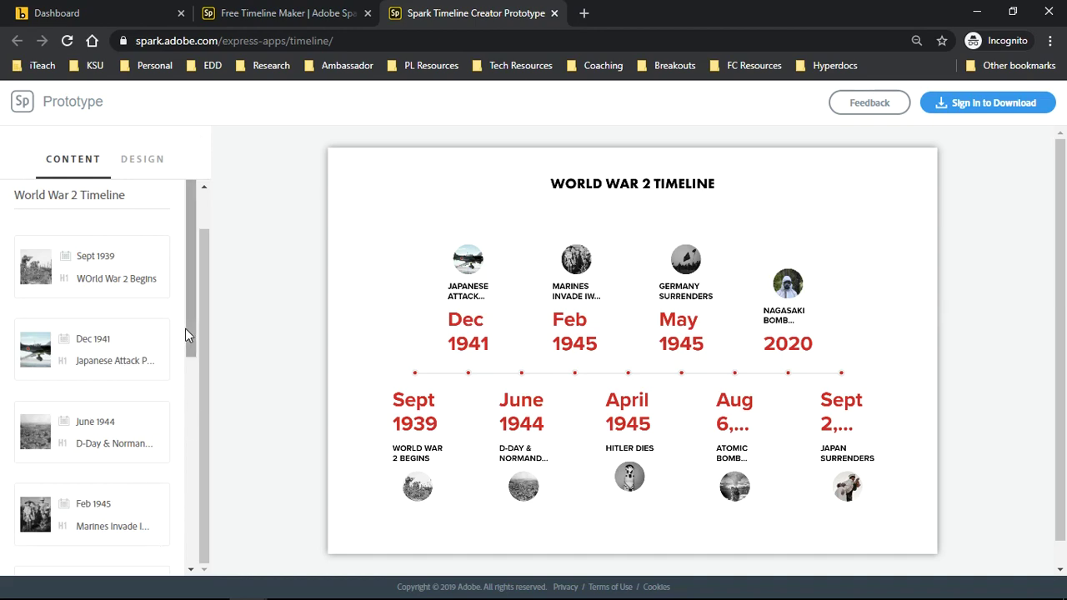
pyautogui.moveTo(185, 329); pyautogui.dragTo(209, 498)
pyautogui.scroll(5, 158, 433)
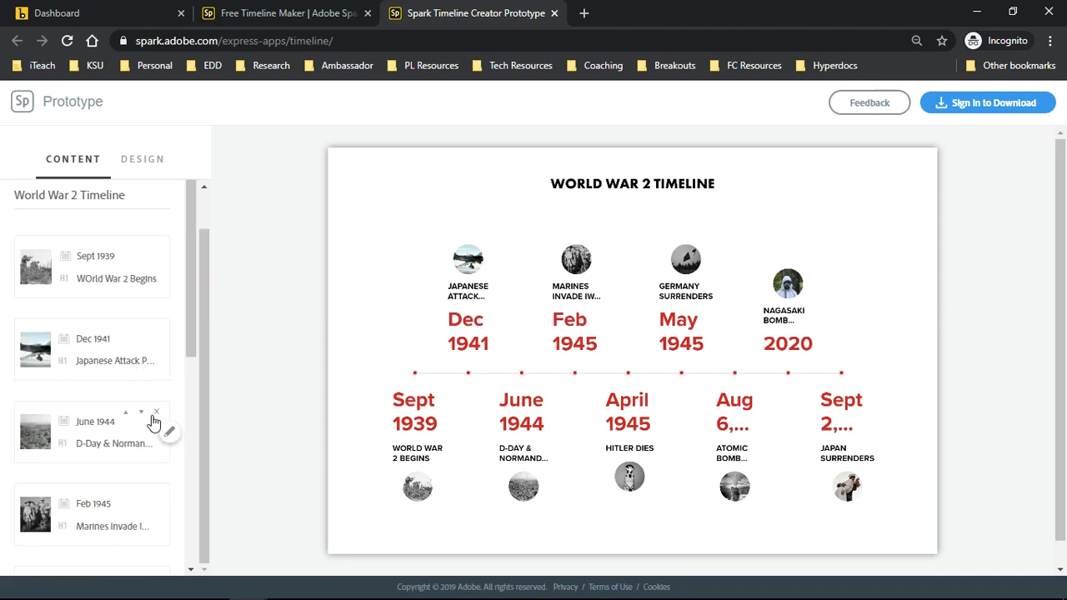
pyautogui.scroll(-1, 135, 439)
pyautogui.scroll(-4, 135, 439)
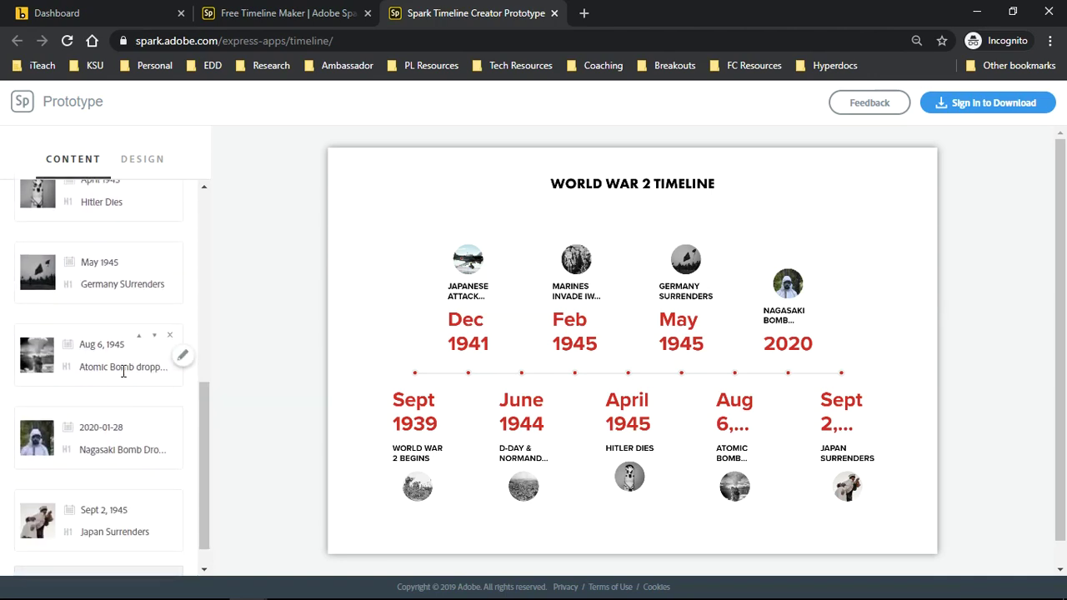
# Add the description 'Killed Millions of People!' to the Hiroshima atomic bomb event and save
pyautogui.click(179, 360)
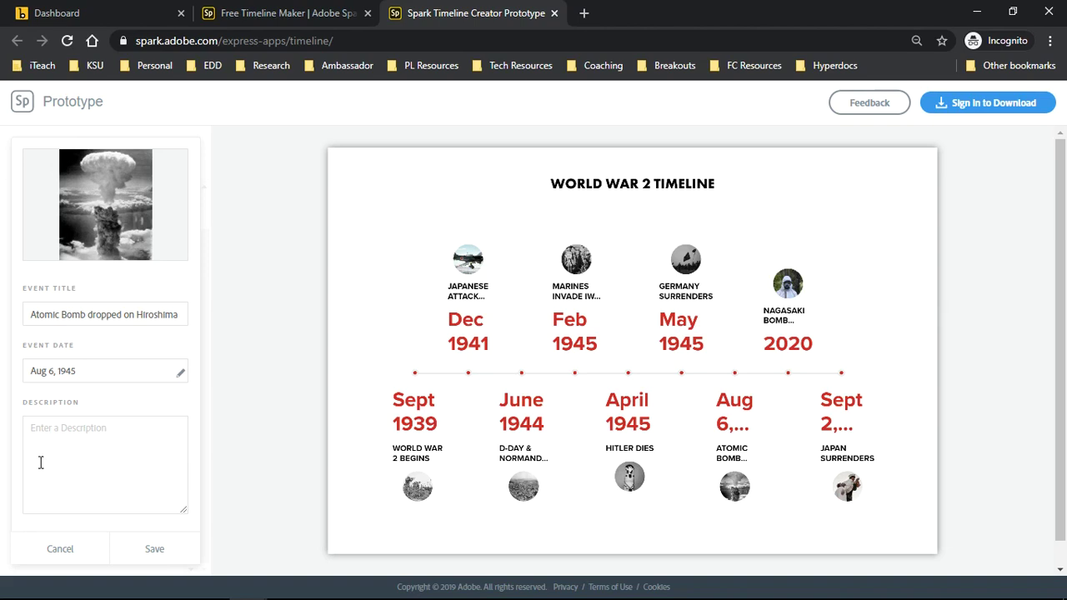
pyautogui.click(124, 439)
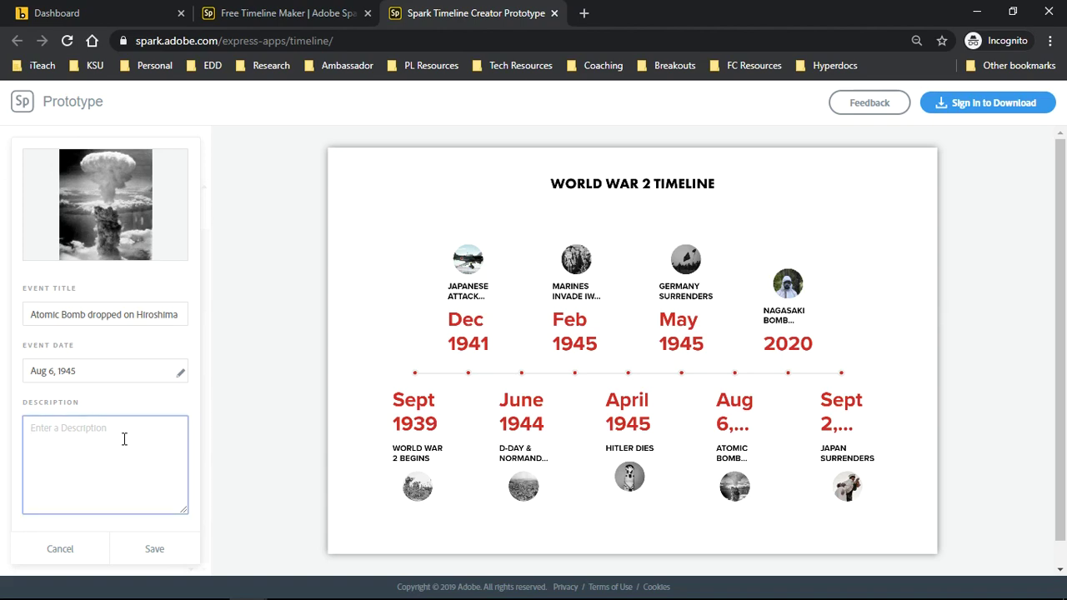
pyautogui.write('Ki')
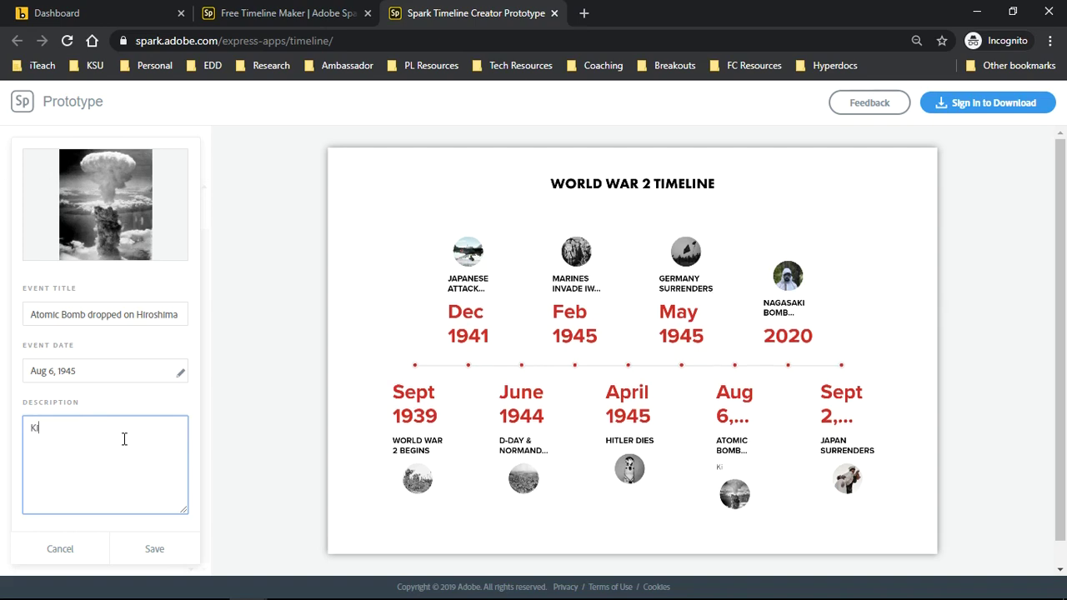
pyautogui.write('lled Millions of ')
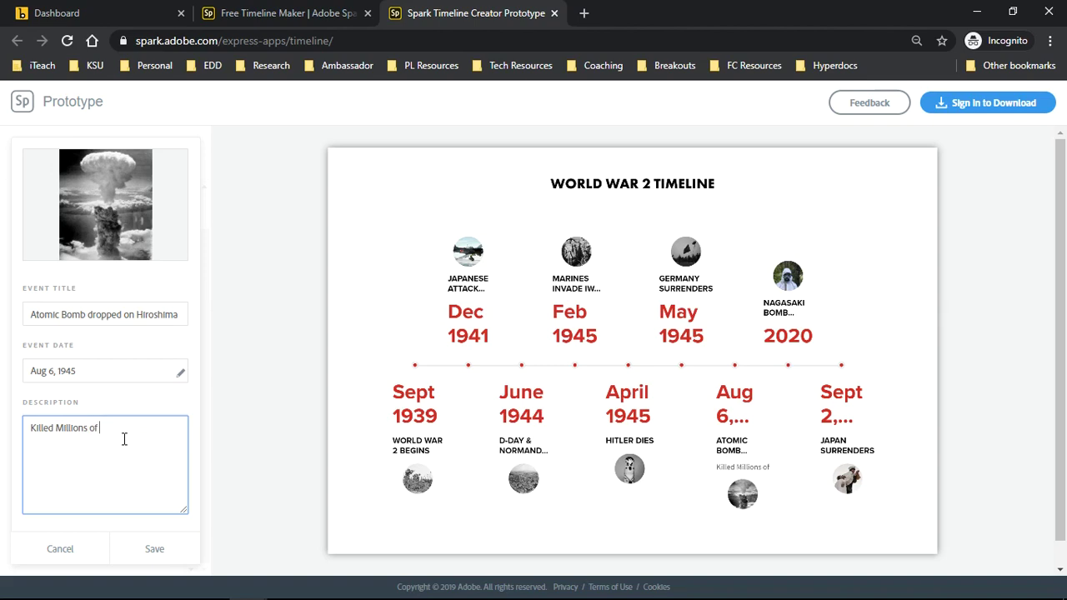
pyautogui.write('People')
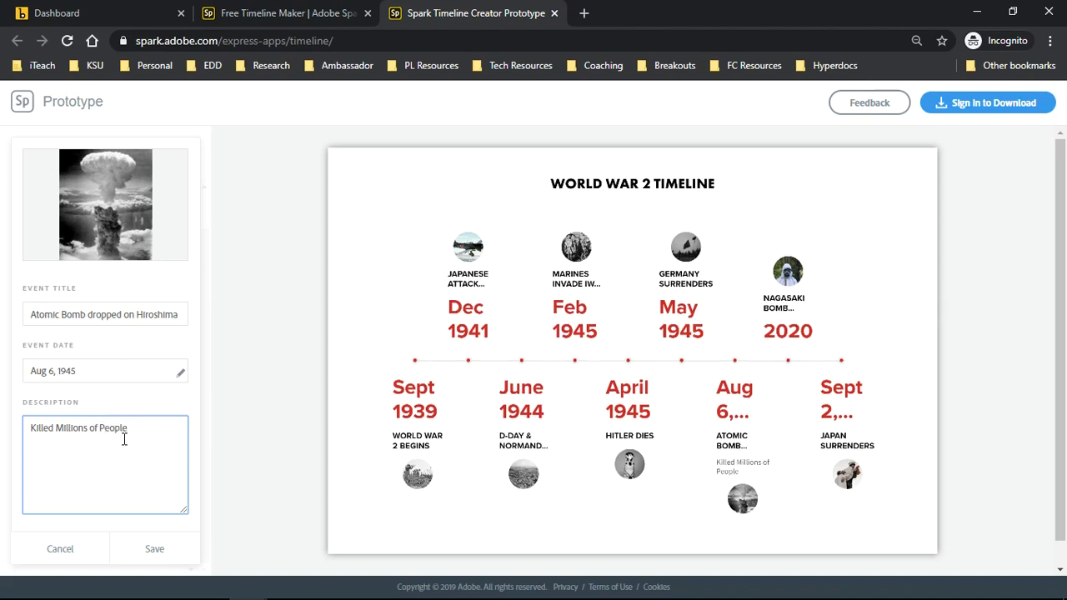
pyautogui.write('!')
pyautogui.click(155, 548)
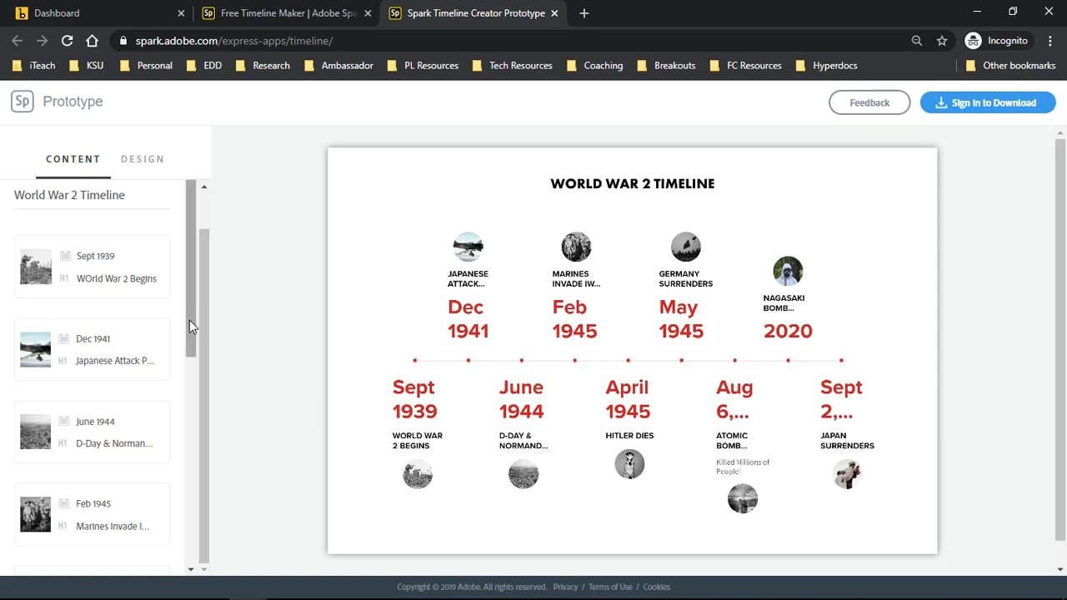
pyautogui.moveTo(187, 324); pyautogui.dragTo(175, 443)
# Shorten the Aug 6, 1945 atomic bomb event's date to Aug 1945 and save
pyautogui.click(169, 417)
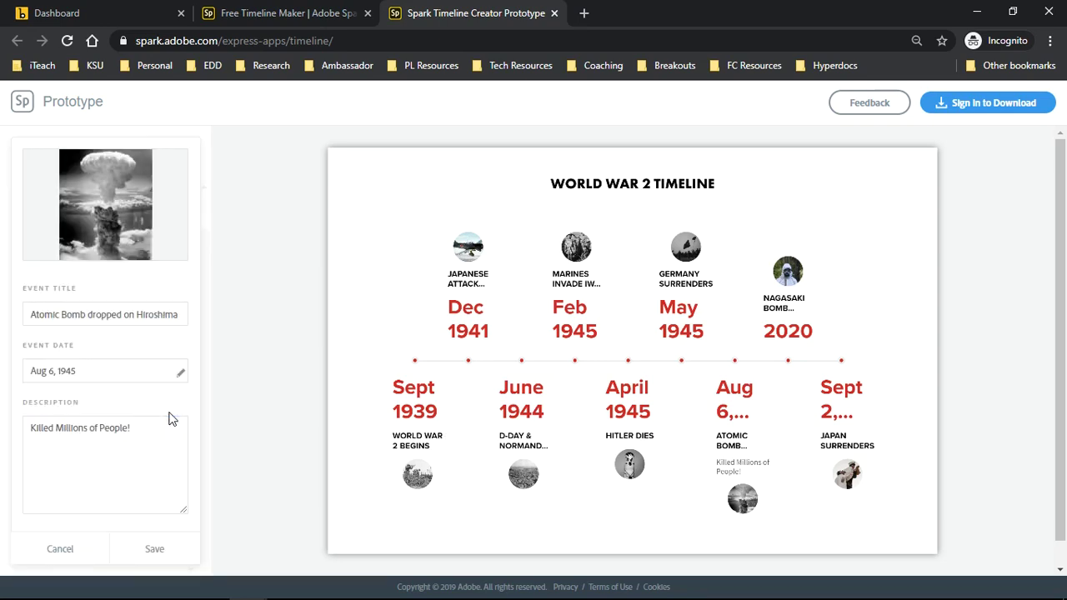
pyautogui.click(55, 371)
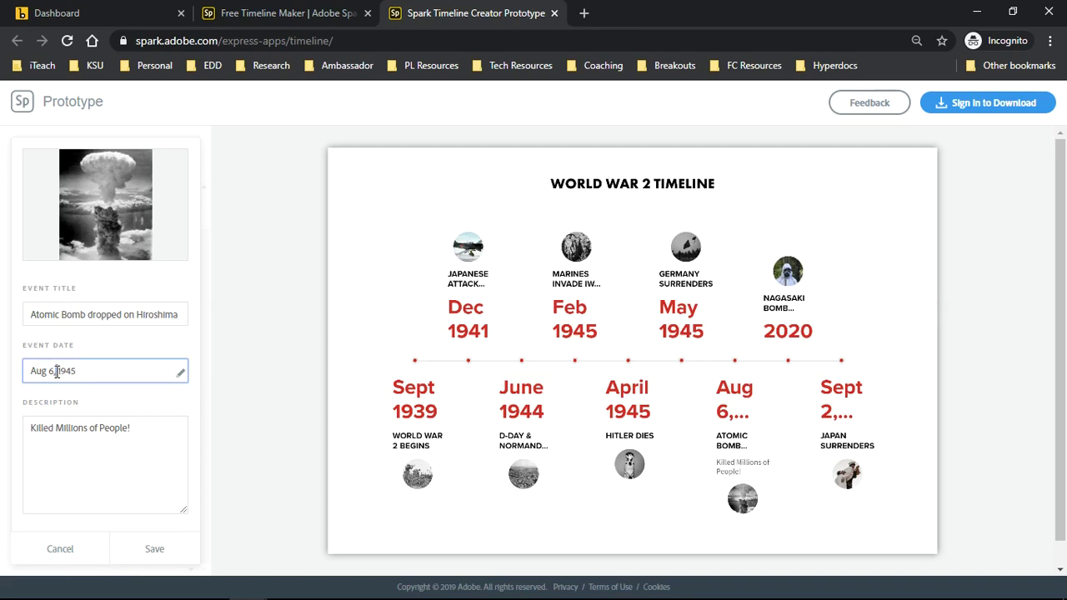
pyautogui.doubleClick(53, 372)
pyautogui.press('BackSpace')
pyautogui.click(156, 549)
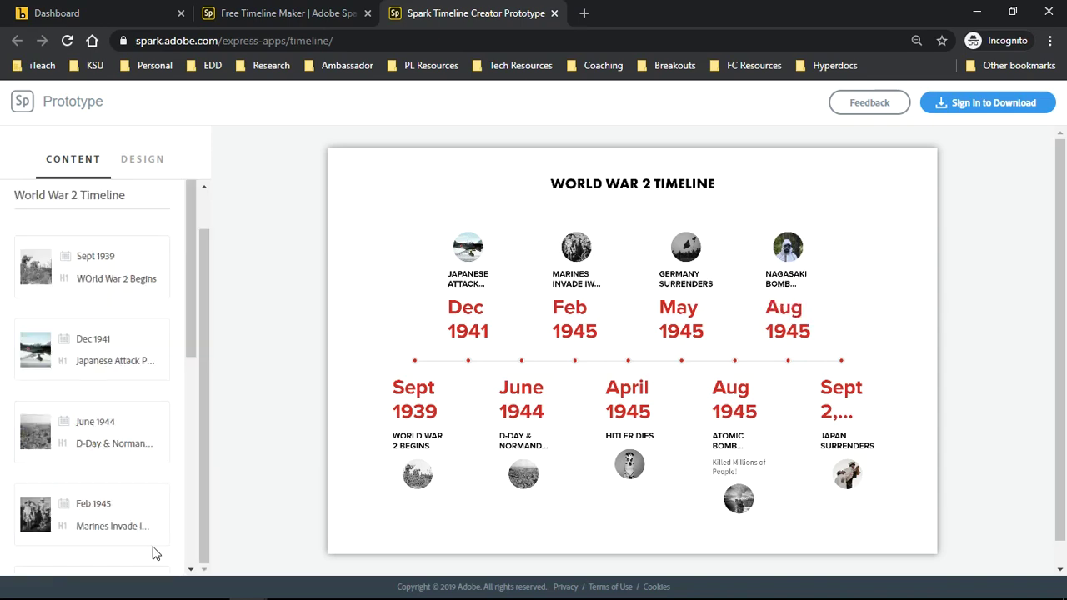
# Shorten the Japan Surrenders date from Sept 2, 1945 to Sept 1945 and save
pyautogui.scroll(-5, 152, 552)
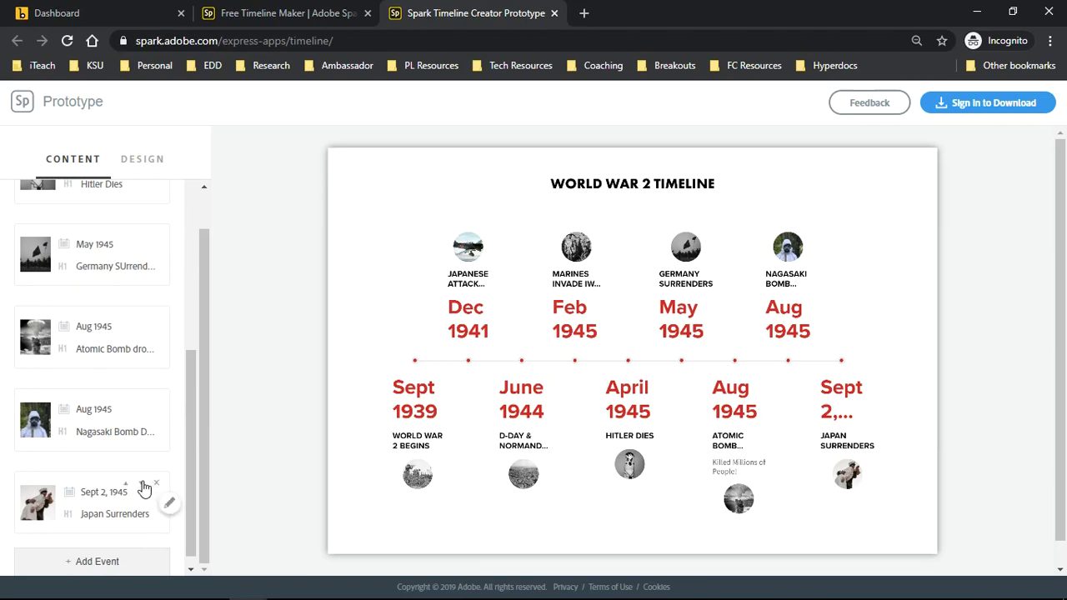
pyautogui.click(167, 504)
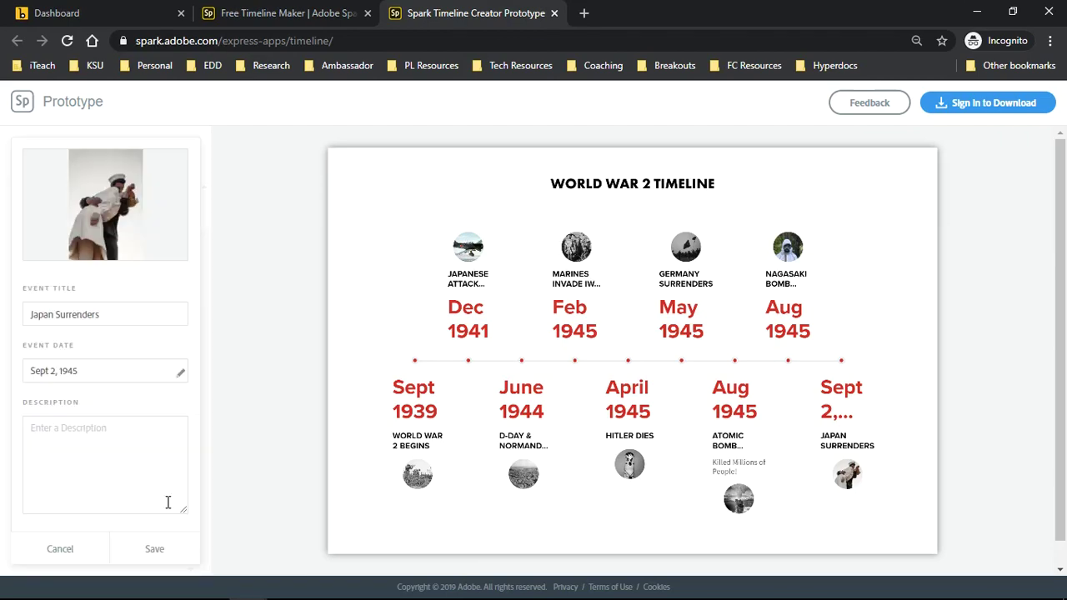
pyautogui.click(58, 371)
pyautogui.press('BackSpace')
pyautogui.press('BackSpace')
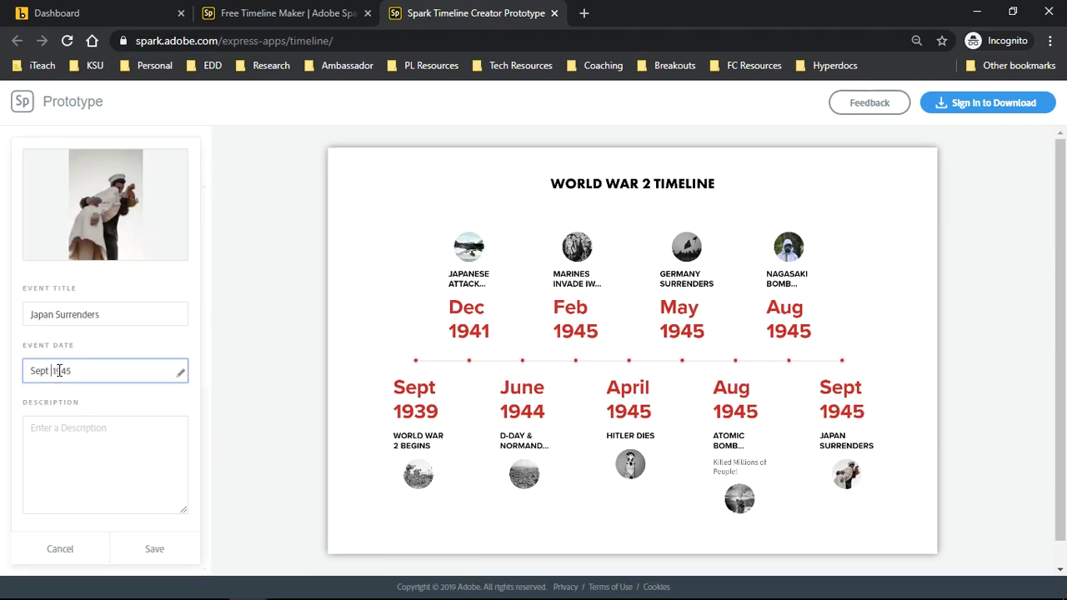
pyautogui.click(155, 550)
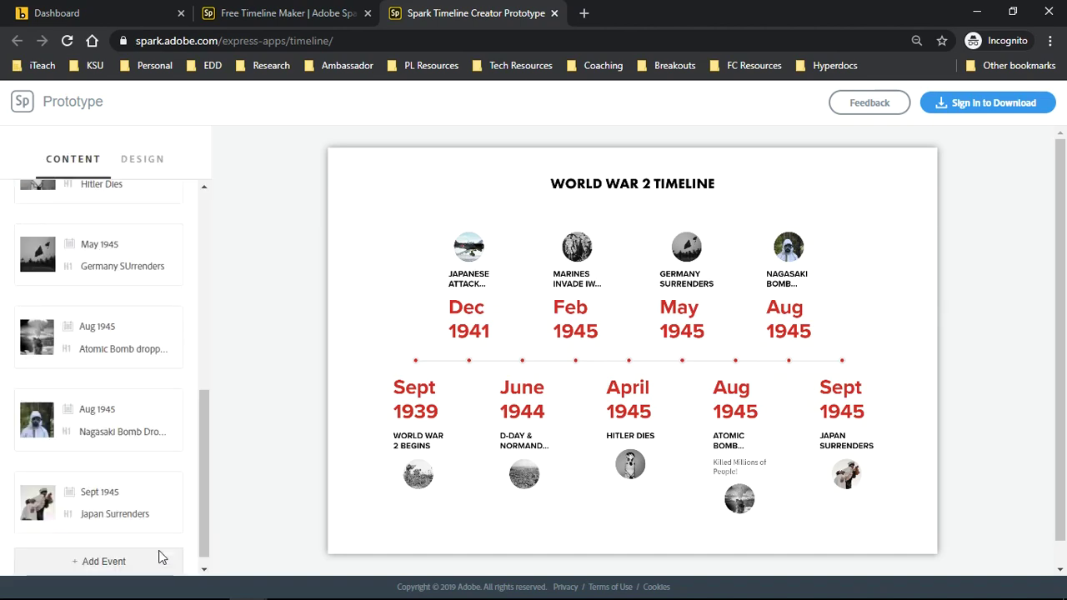
pyautogui.scroll(10, 158, 500)
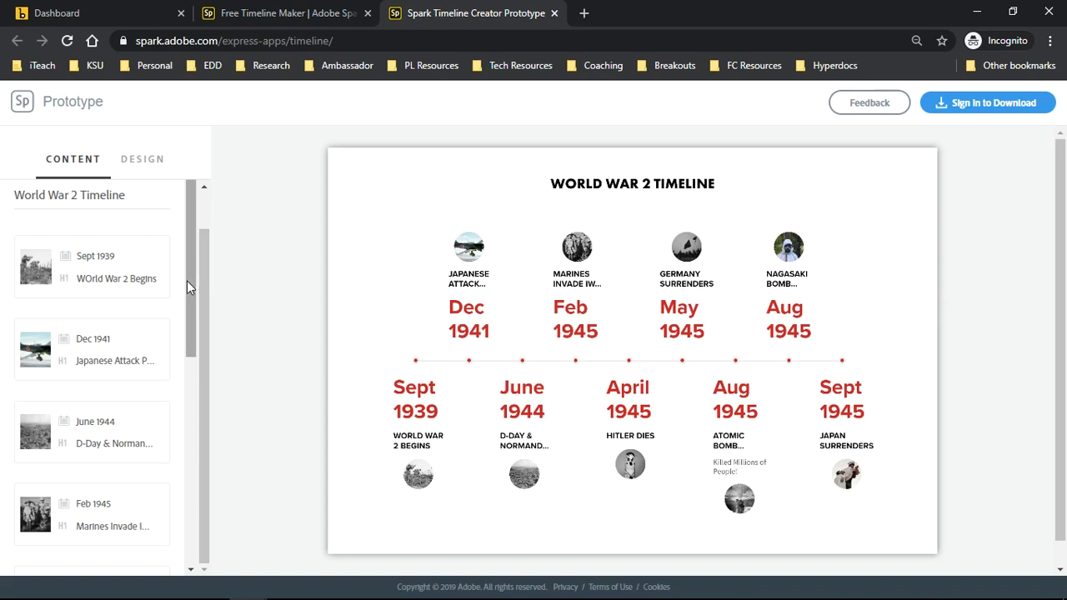
# Show the layout thumbnails, canvas-circle-1 through canvas-circles-path, from the DESIGN panel
pyautogui.moveTo(187, 281); pyautogui.dragTo(205, 245)
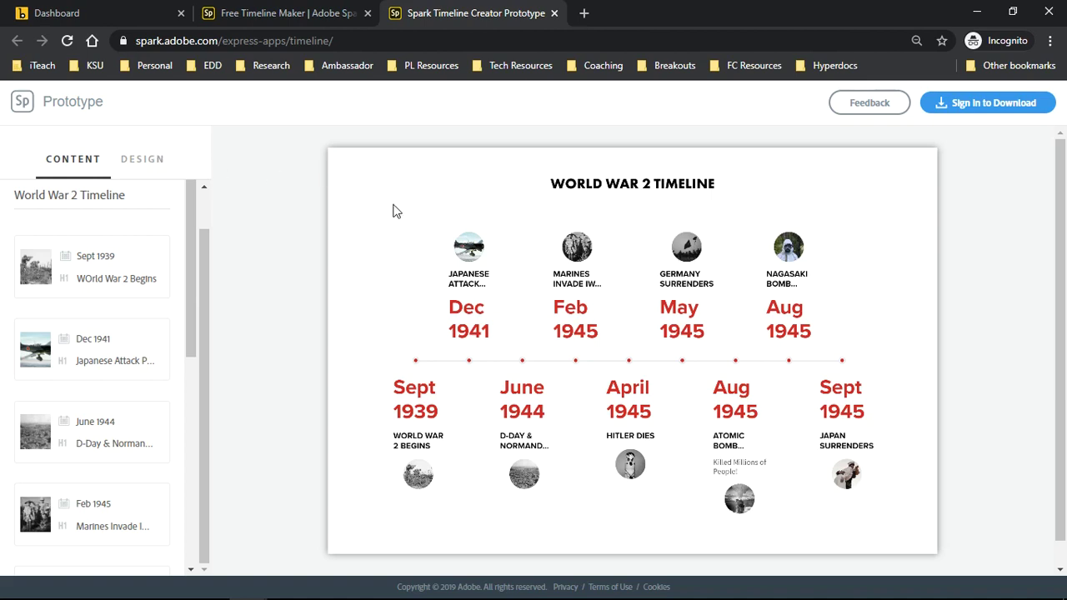
pyautogui.click(144, 165)
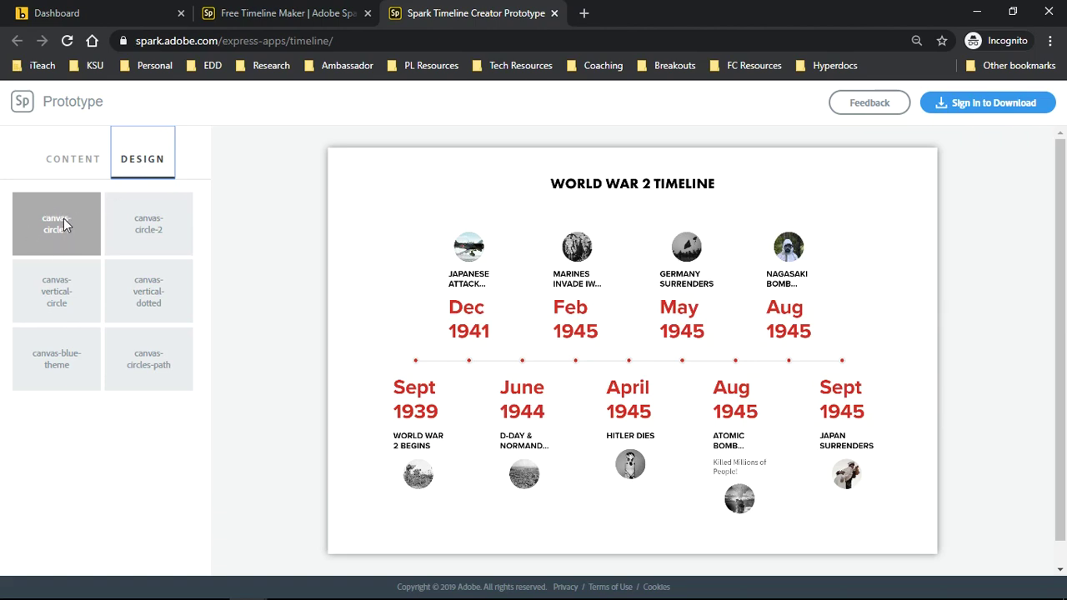
# Preview several layouts, then apply the canvas-vertical-circle design with circular photos
pyautogui.click(145, 222)
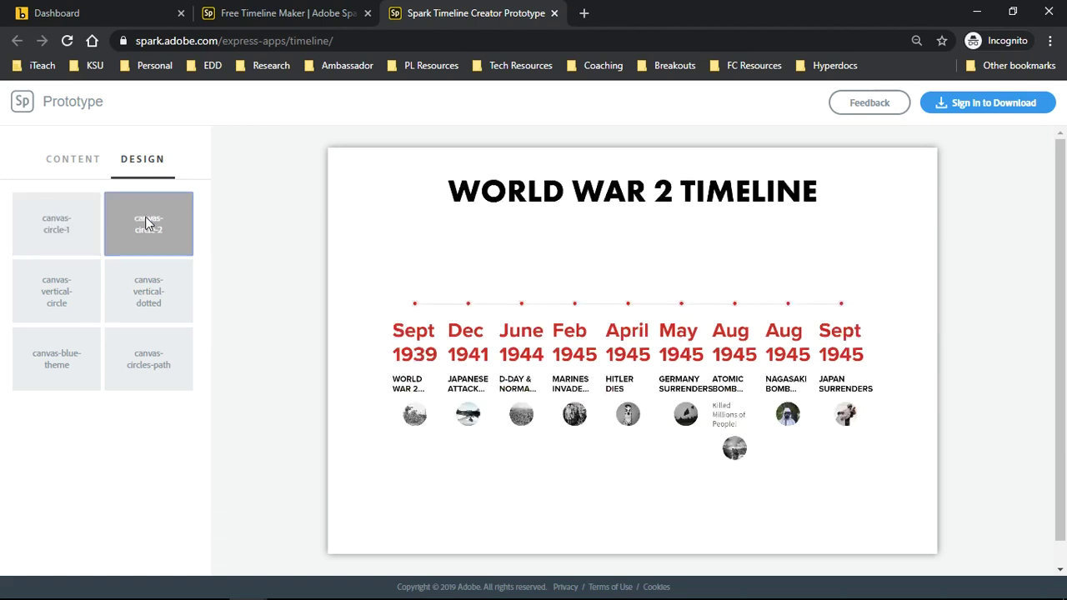
pyautogui.click(158, 288)
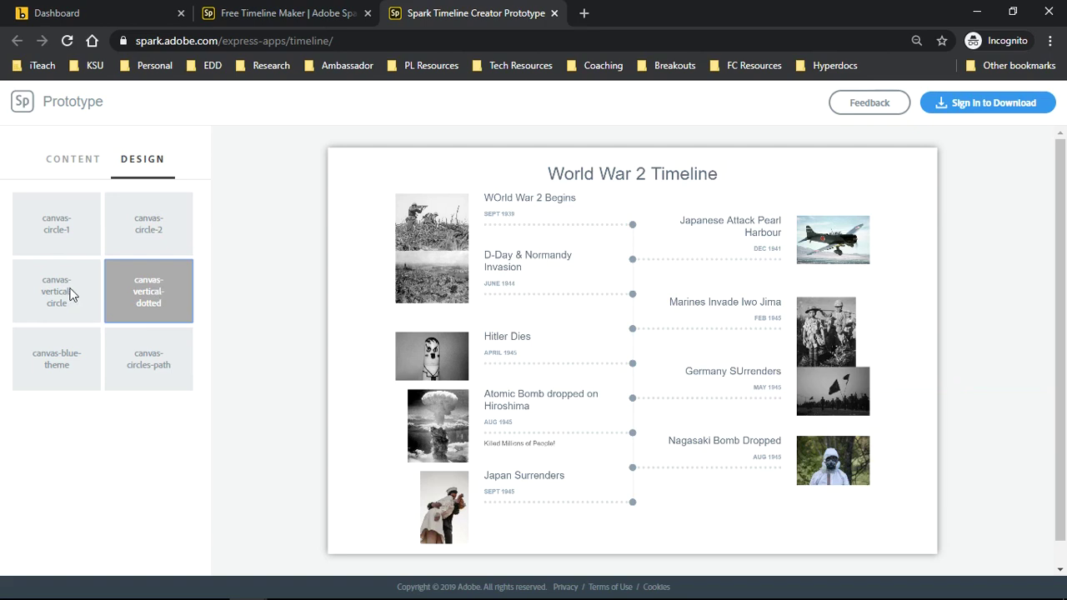
pyautogui.click(70, 292)
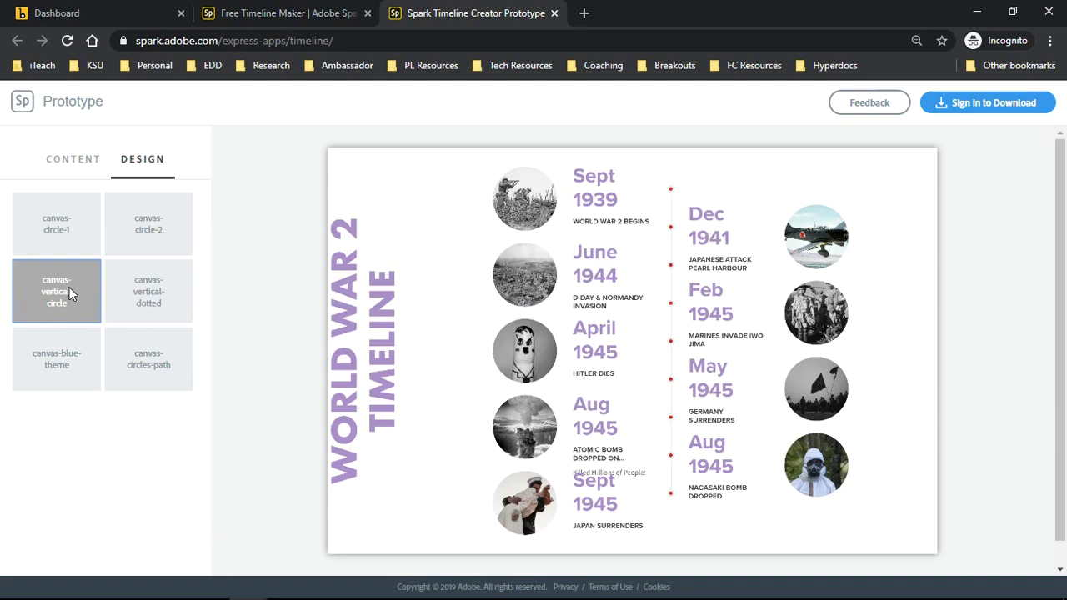
pyautogui.click(71, 360)
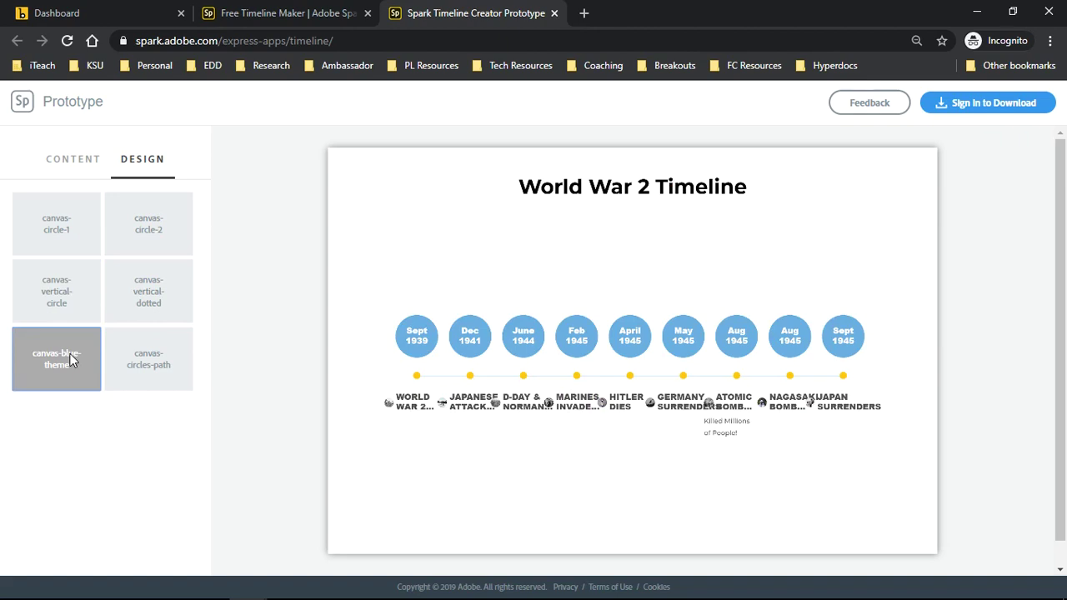
pyautogui.click(137, 365)
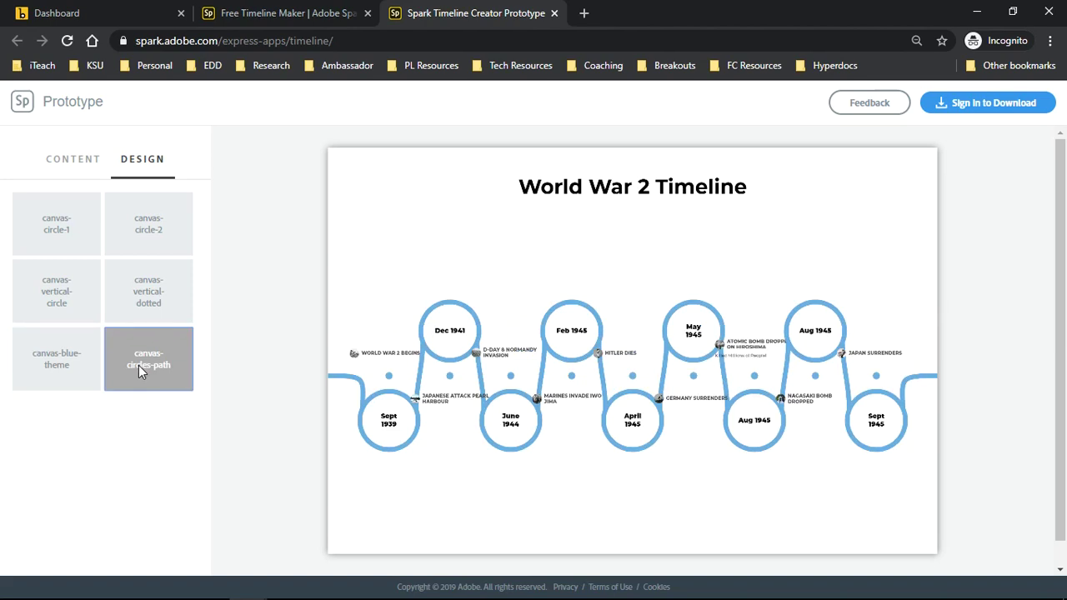
pyautogui.click(75, 303)
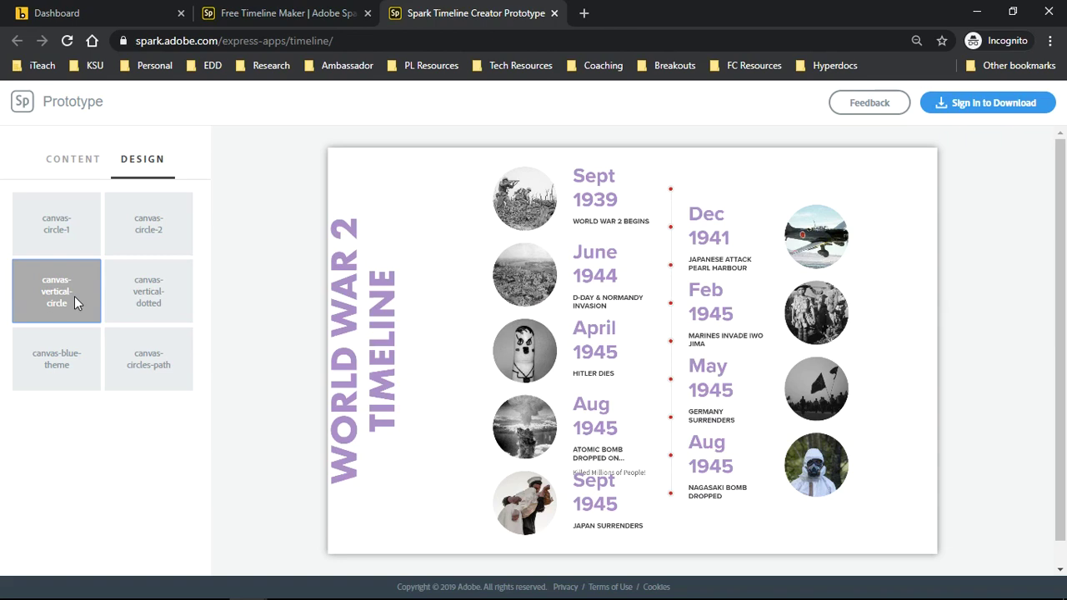
# Sign in to Adobe with a Google account to enable downloading the timeline
pyautogui.click(998, 112)
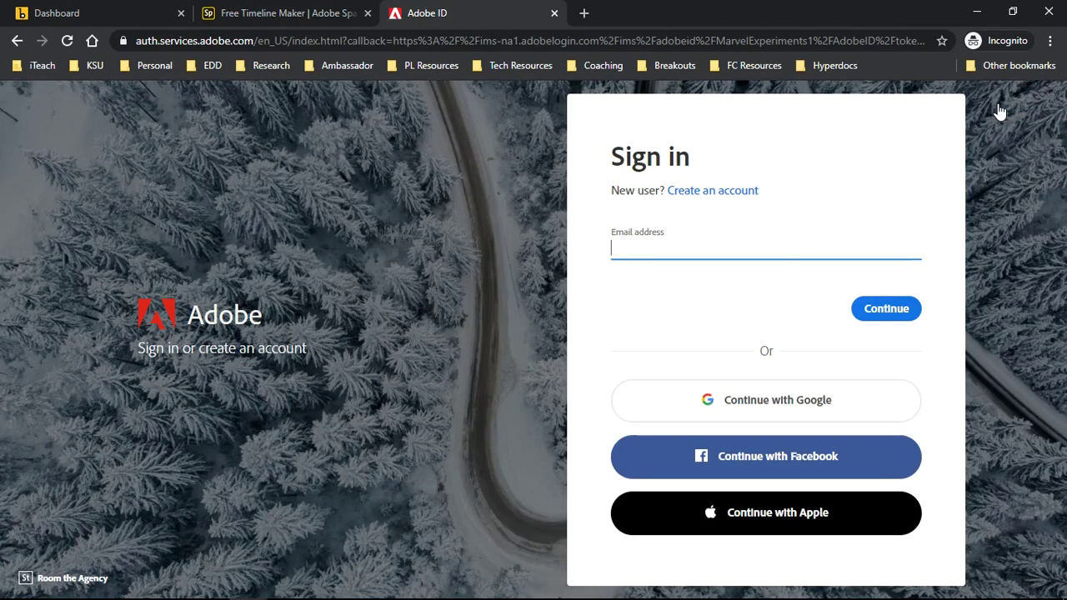
pyautogui.click(756, 408)
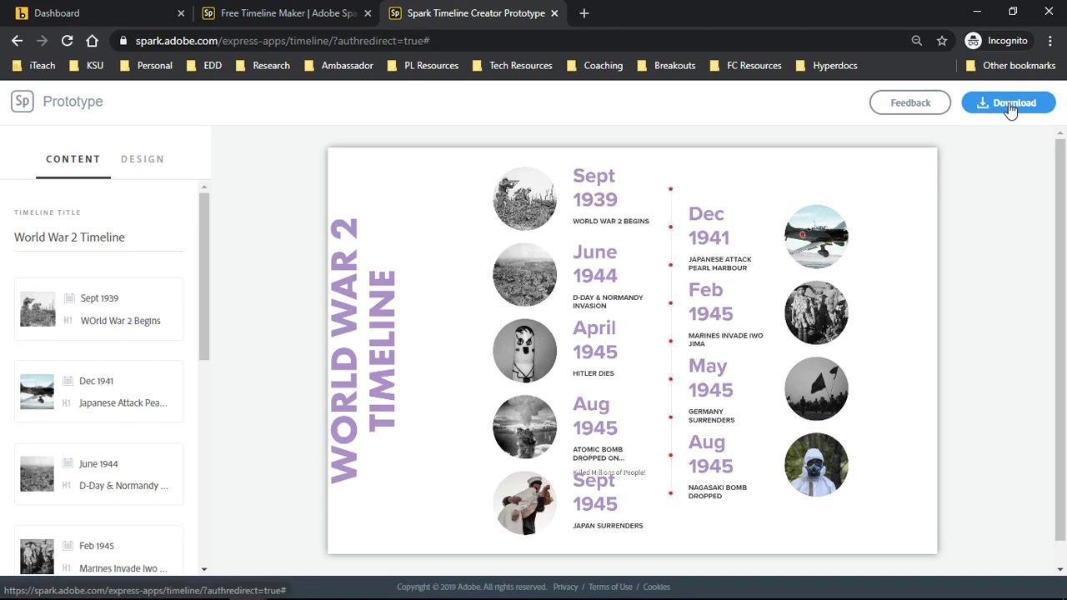
# Download the World War 2 timeline and open the saved download (1).png
pyautogui.click(1009, 107)
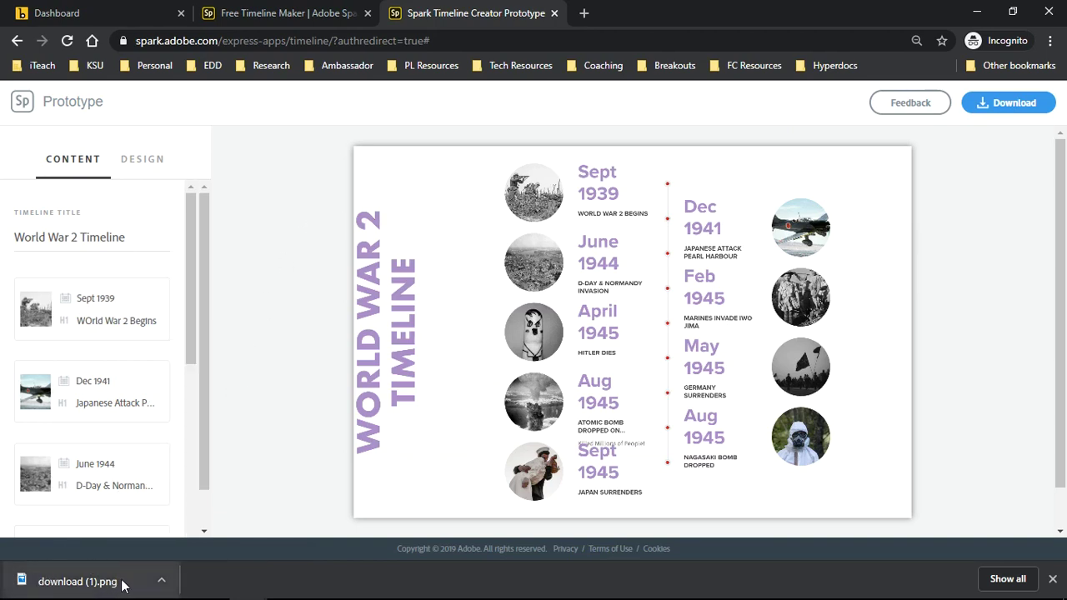
pyautogui.click(67, 577)
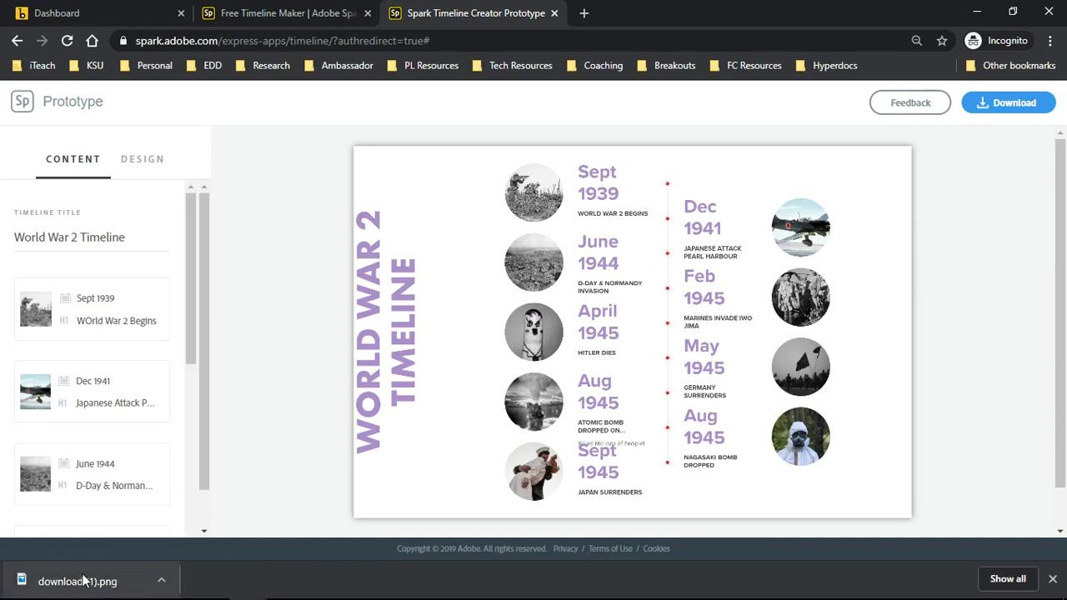